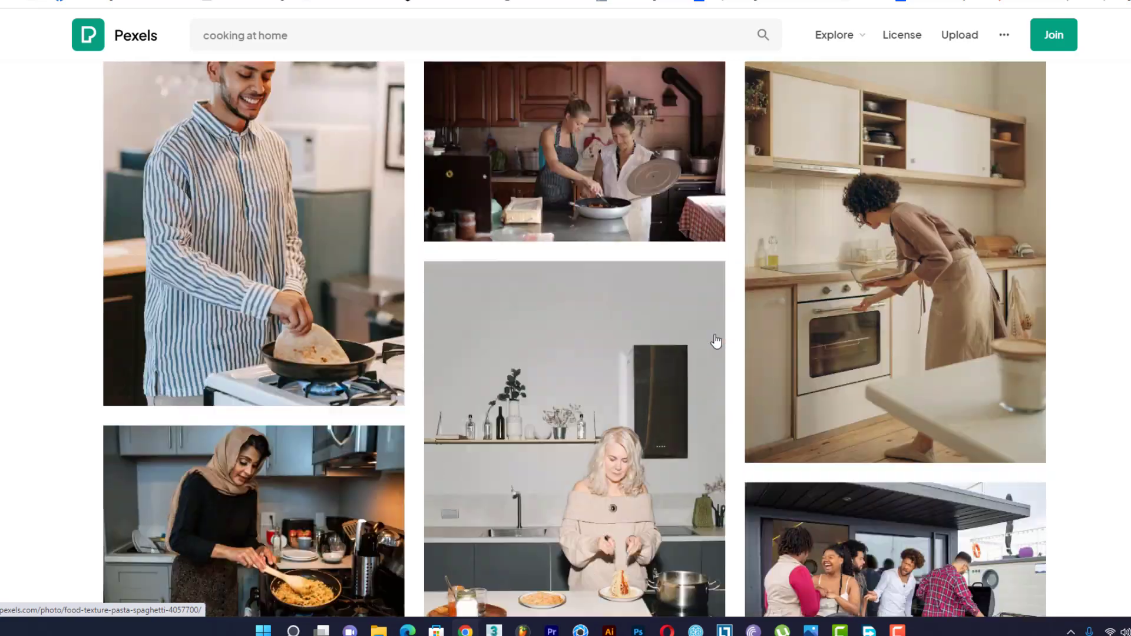
Step: Browse the Pexels "cooking at home" results for a photo of someone cooking
scroll(714, 342, down, 18)
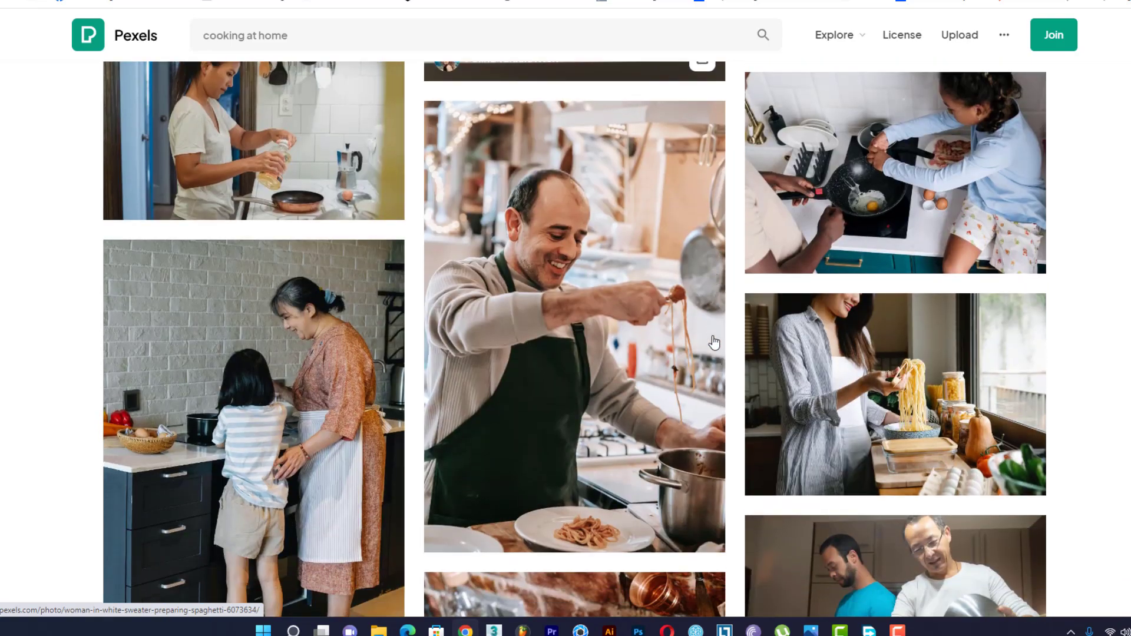
scroll(714, 342, down, 18)
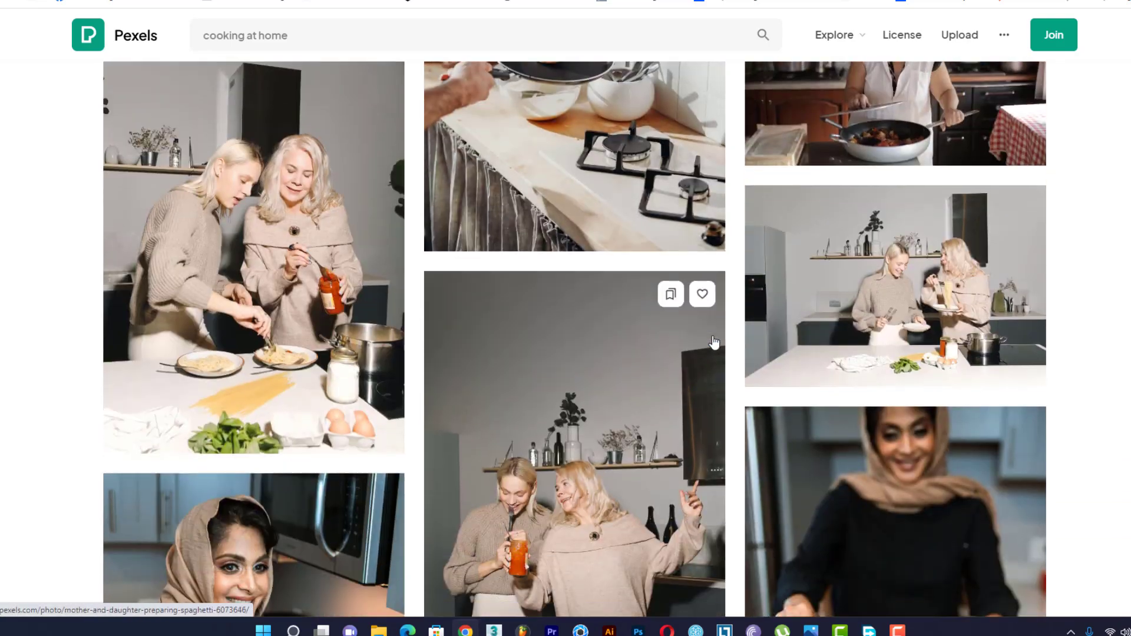
scroll(714, 342, up, 4)
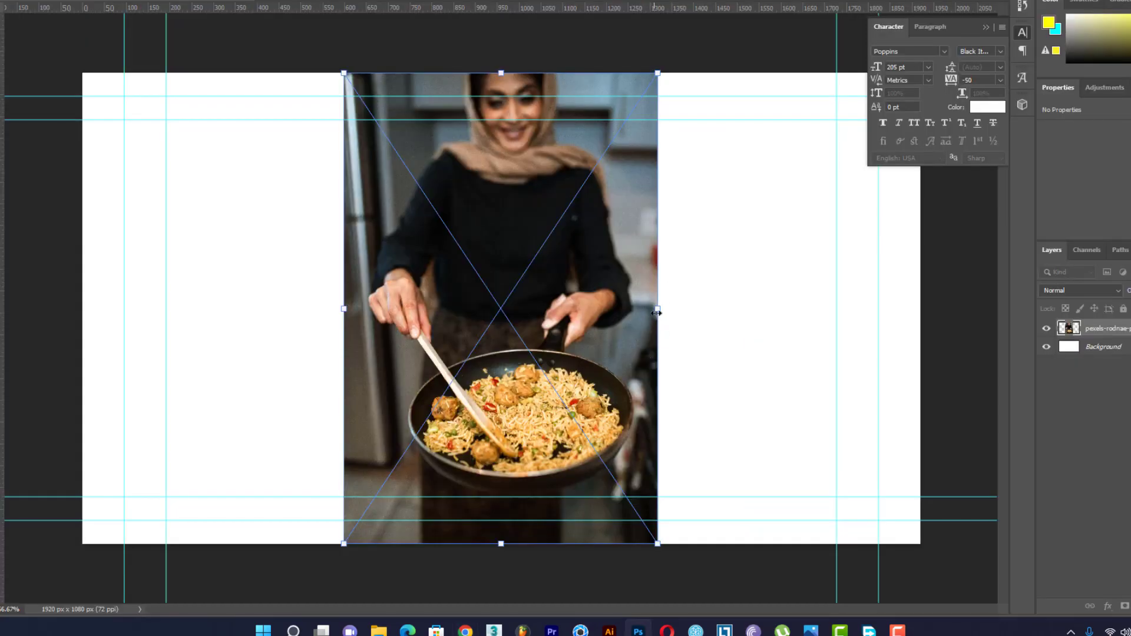
Step: Enlarge the placed cooking photo to about 1490 px wide and shift it up so the pan of rice dominates the canvas
drag(657, 308, 896, 277)
drag(667, 328, 594, 201)
drag(814, 161, 883, 161)
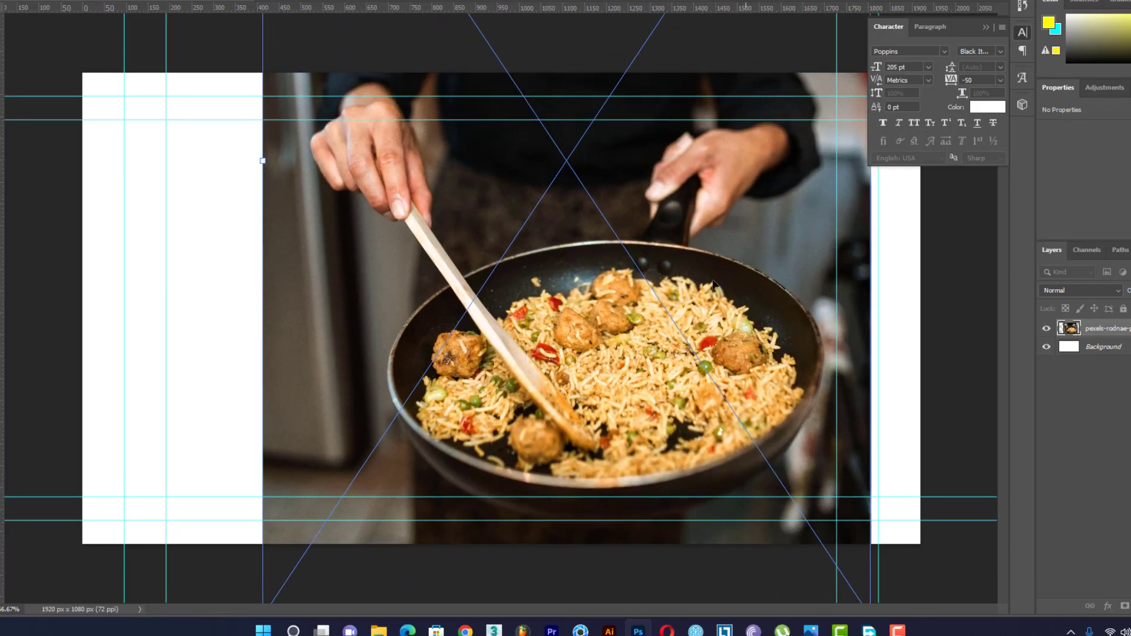
drag(699, 290, 664, 225)
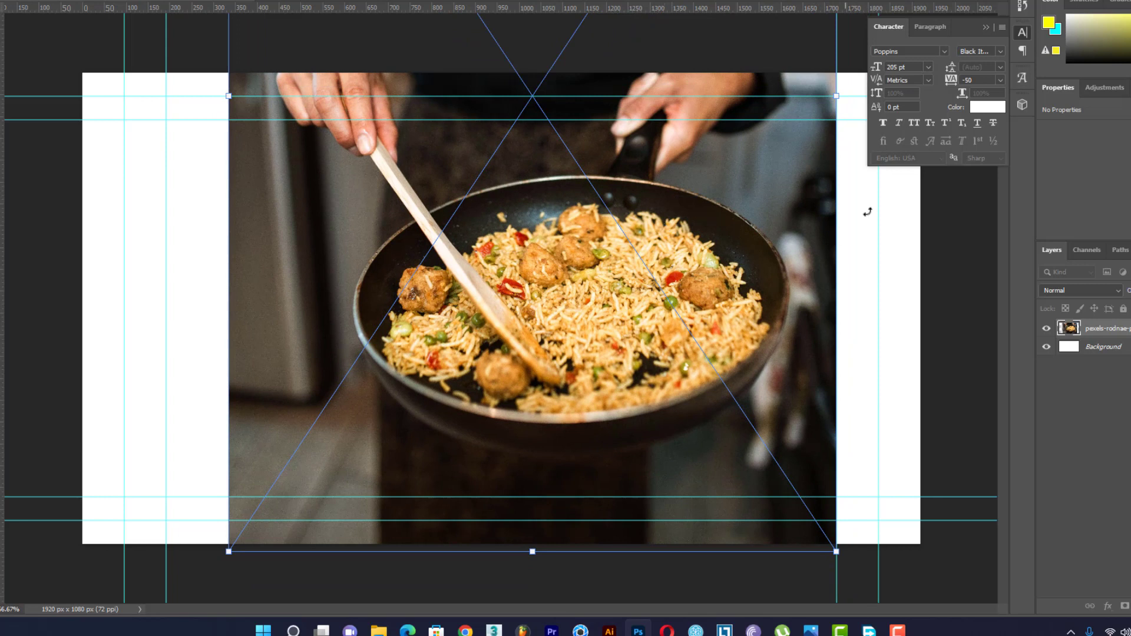
click(986, 25)
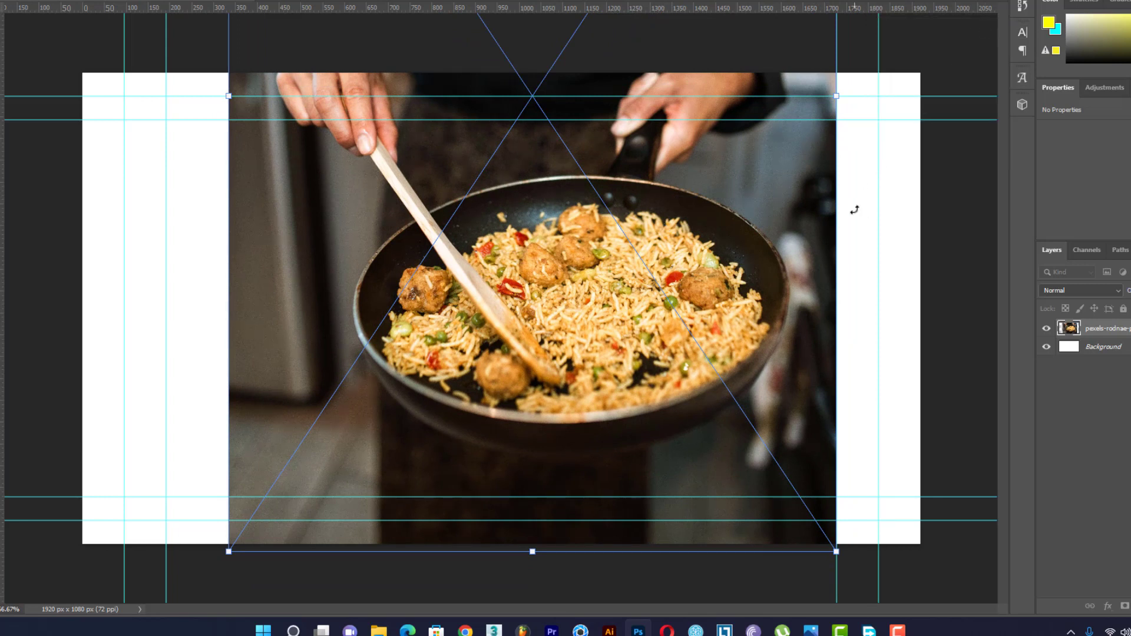
drag(845, 101, 879, 96)
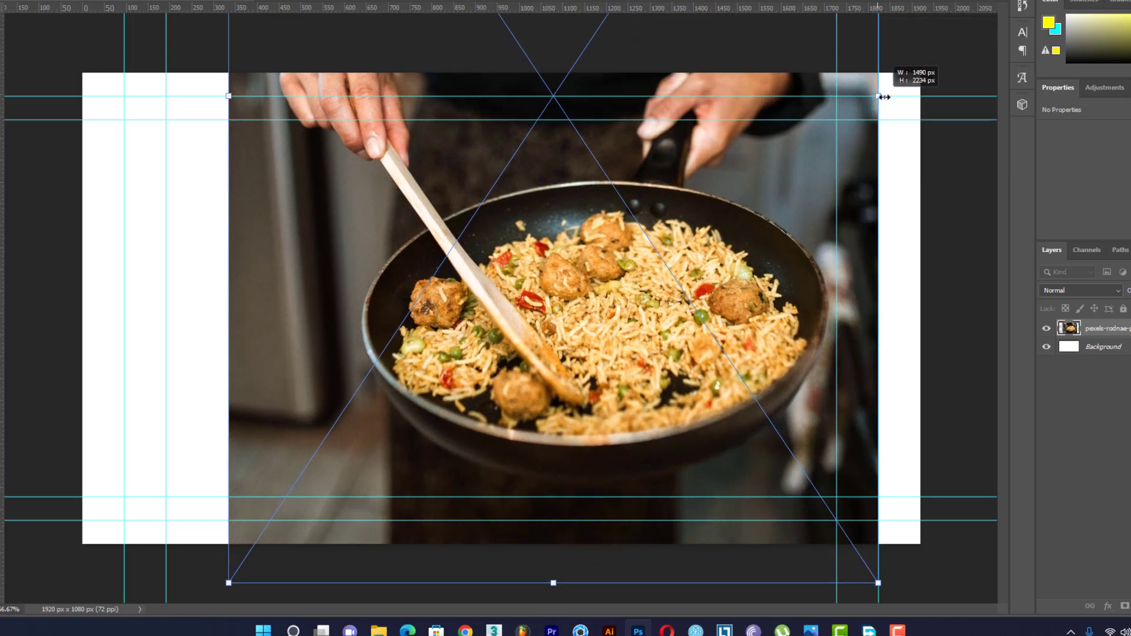
Step: Scale the cooking photo to about 33% and move it against the canvas's right edge, leaving the left part empty
drag(229, 96, 166, 96)
drag(457, 247, 483, 210)
drag(523, 594, 523, 544)
drag(541, 272, 601, 271)
drag(242, 36, 401, 34)
drag(651, 169, 621, 319)
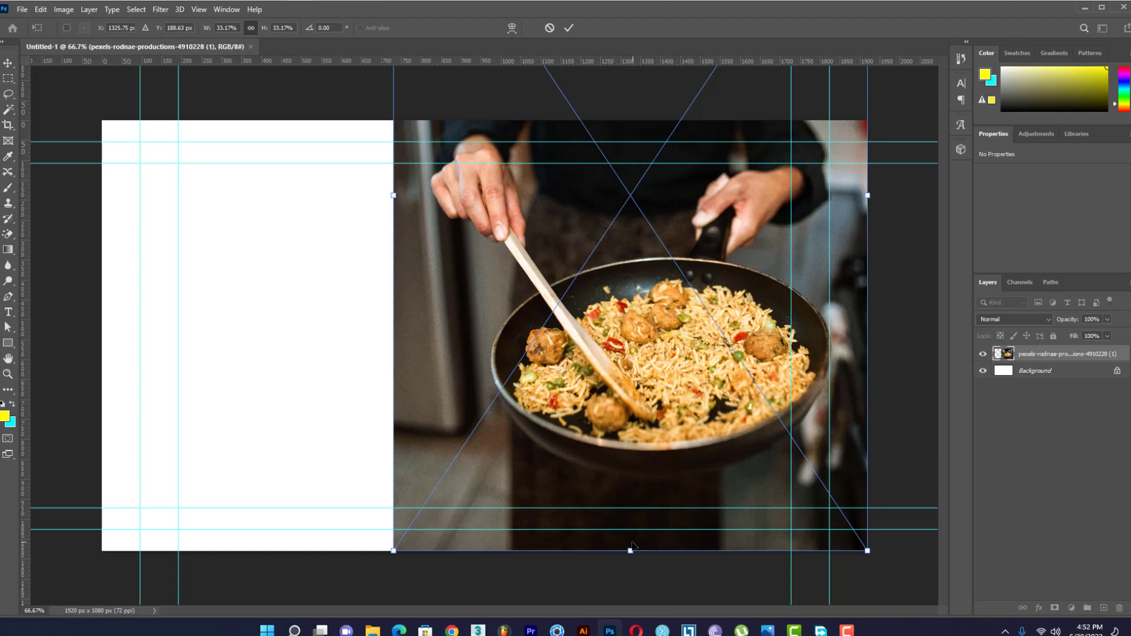
Step: Enlarge the photo to about 36.6%, align it with the canvas's right edge again and commit the transform
drag(631, 550, 637, 596)
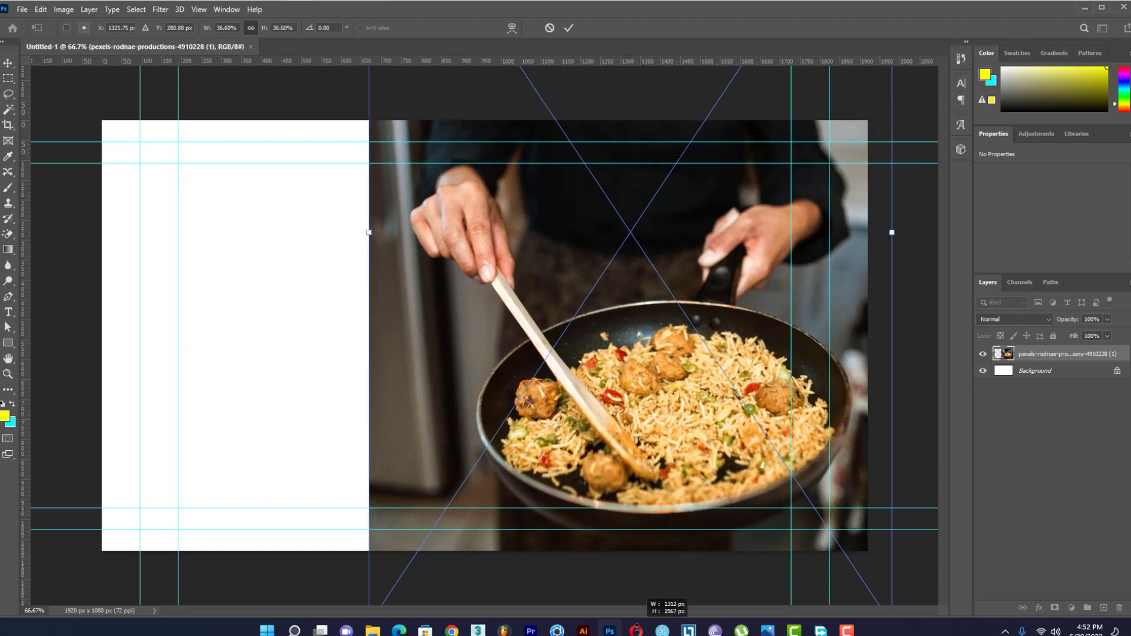
drag(637, 467, 613, 441)
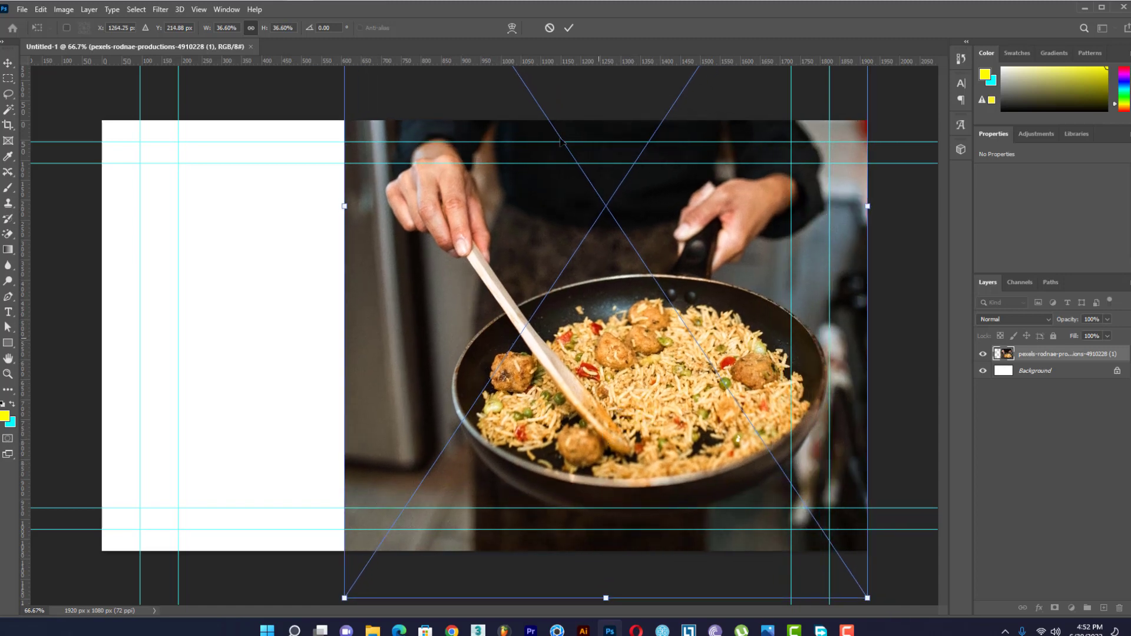
click(567, 28)
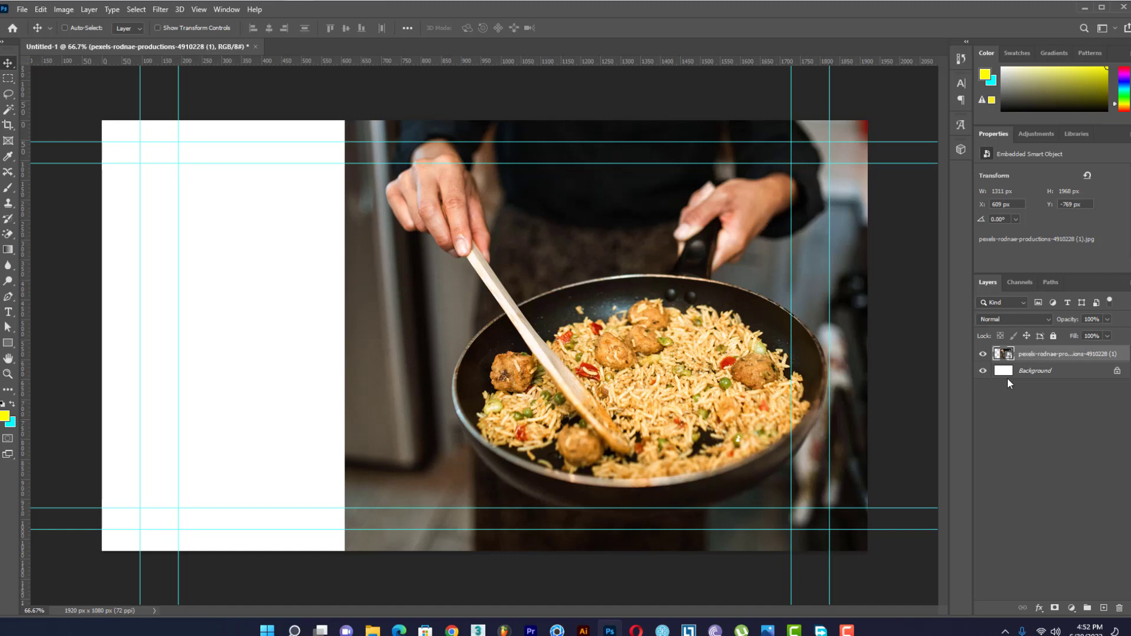
Step: Add a Solid Color fill layer above the Background, sampling brown #51493c from the photo's left edge
click(1032, 373)
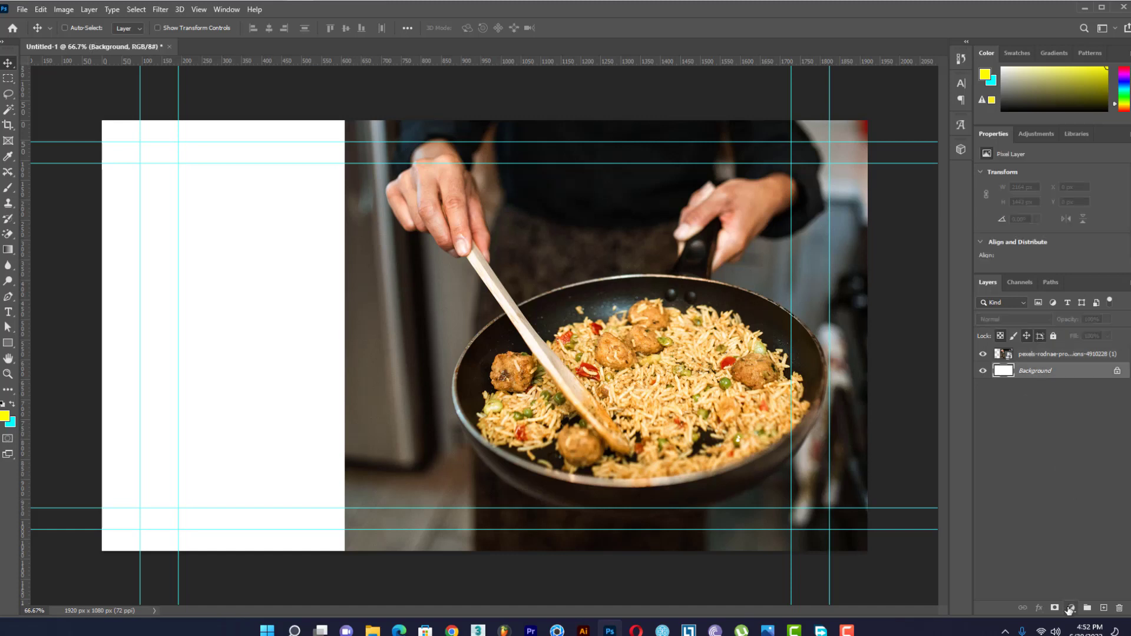
click(1069, 609)
click(1048, 396)
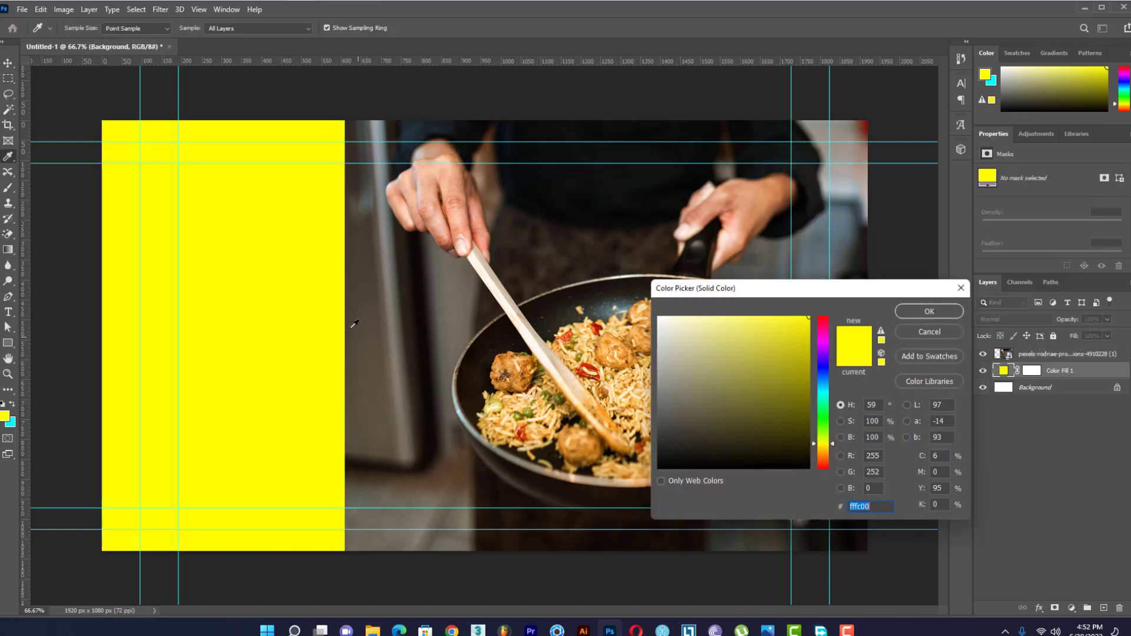
click(361, 312)
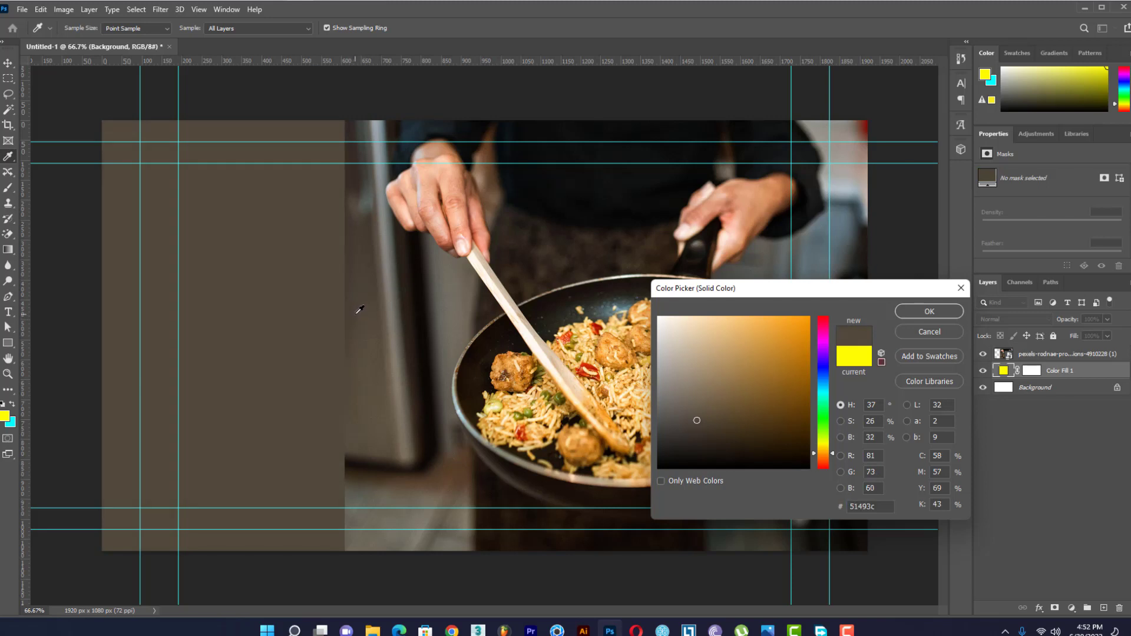
click(923, 313)
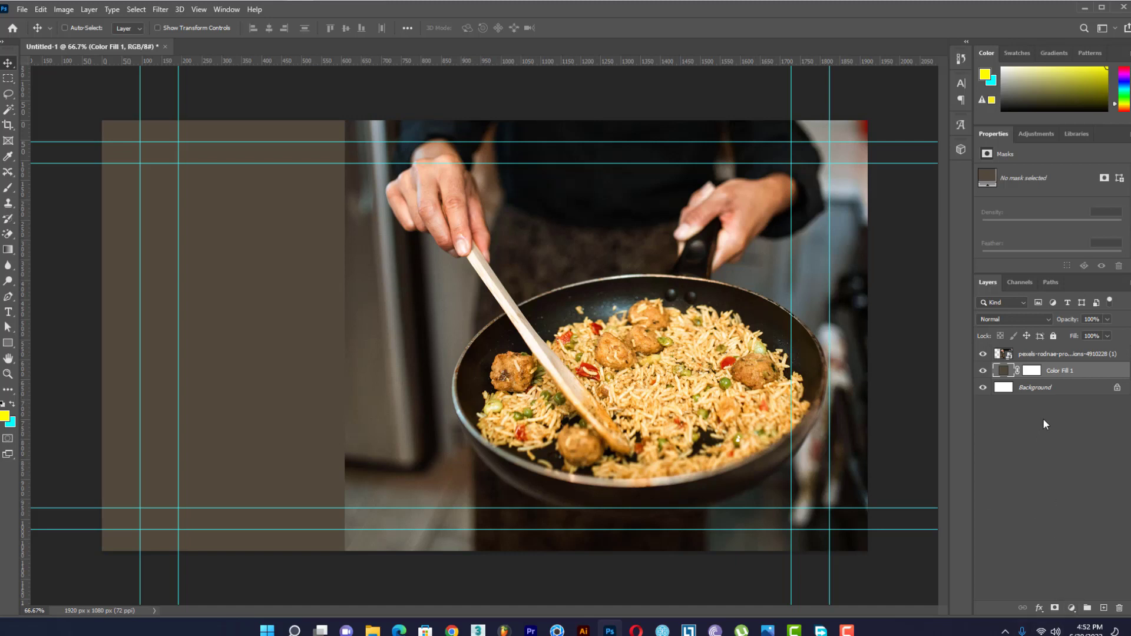
Step: Add a second Solid Color fill in a near-black sampled from the photo's dark clothing and place it above the photo layer
click(1071, 608)
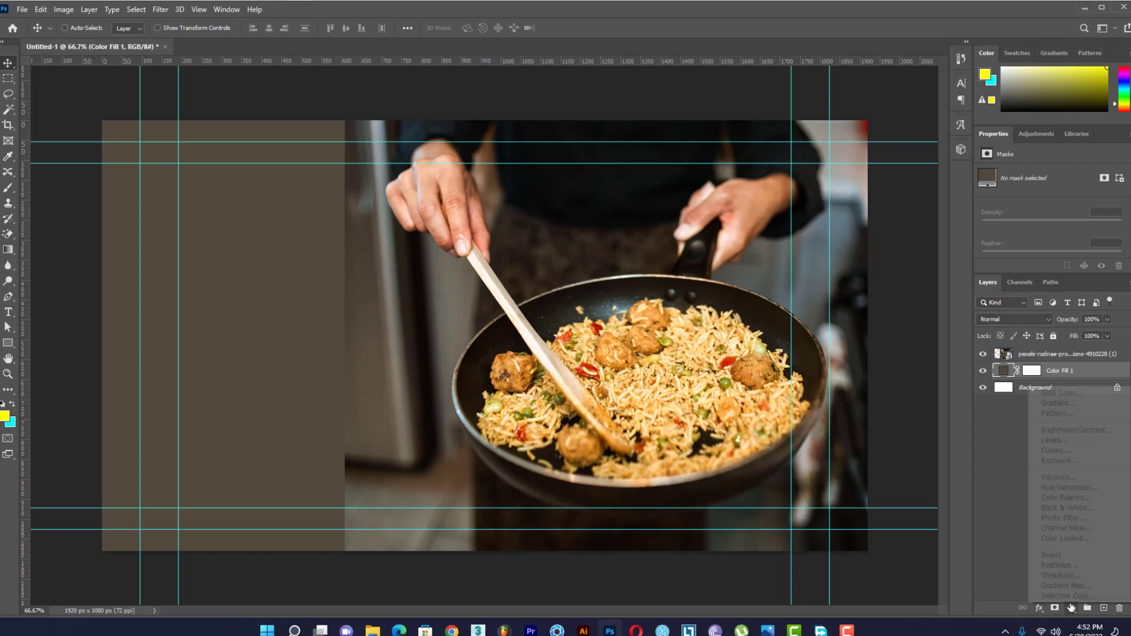
click(1060, 393)
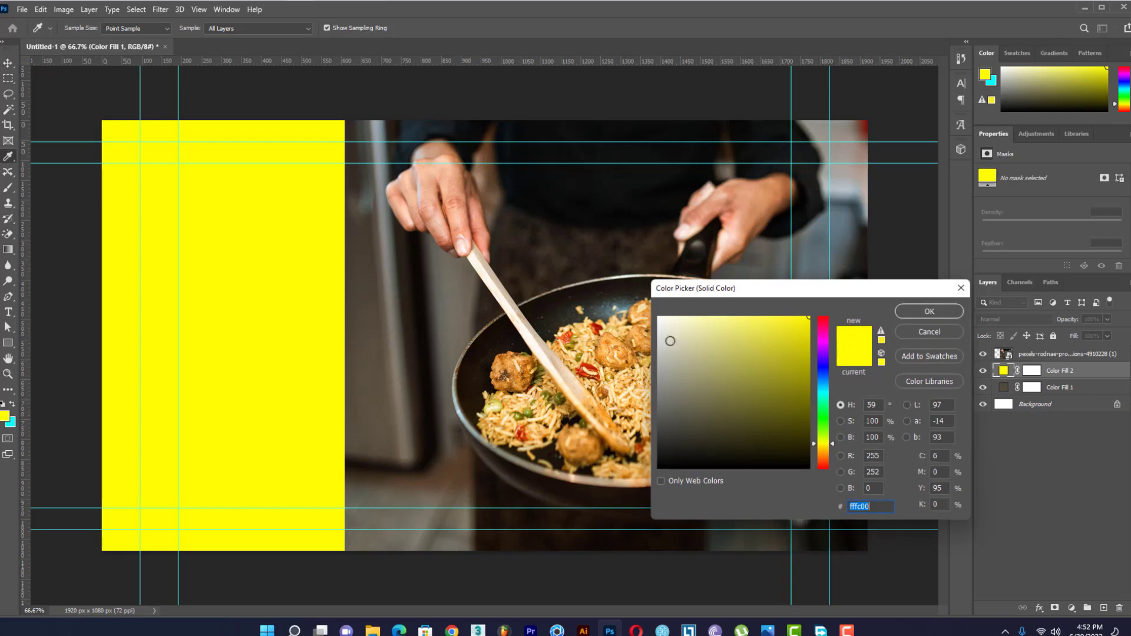
drag(531, 197, 527, 221)
click(920, 312)
drag(1060, 371, 1056, 348)
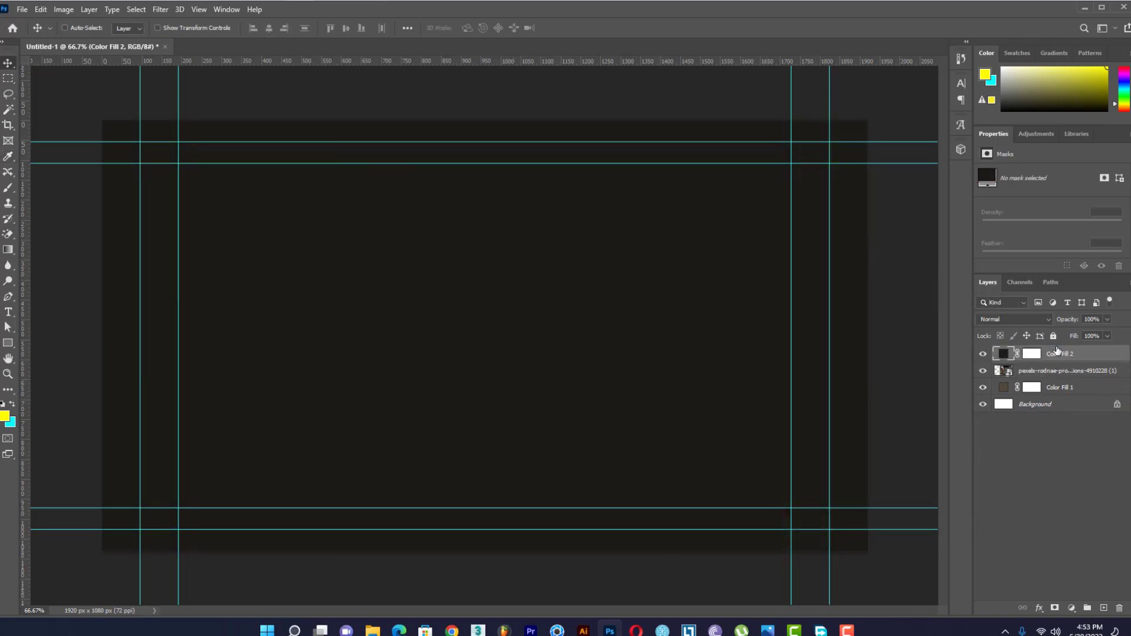
Step: Apply a horizontal black-to-white linear gradient to the dark fill's layer mask, revealing the pan and fading the photo's left side into darkness
click(9, 252)
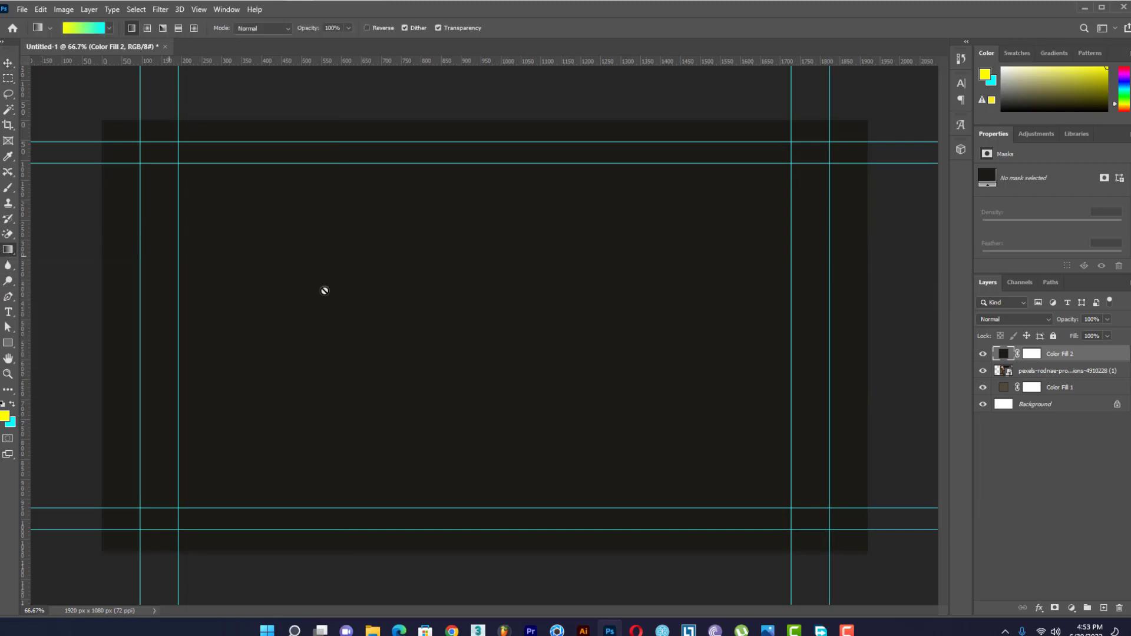
click(1031, 353)
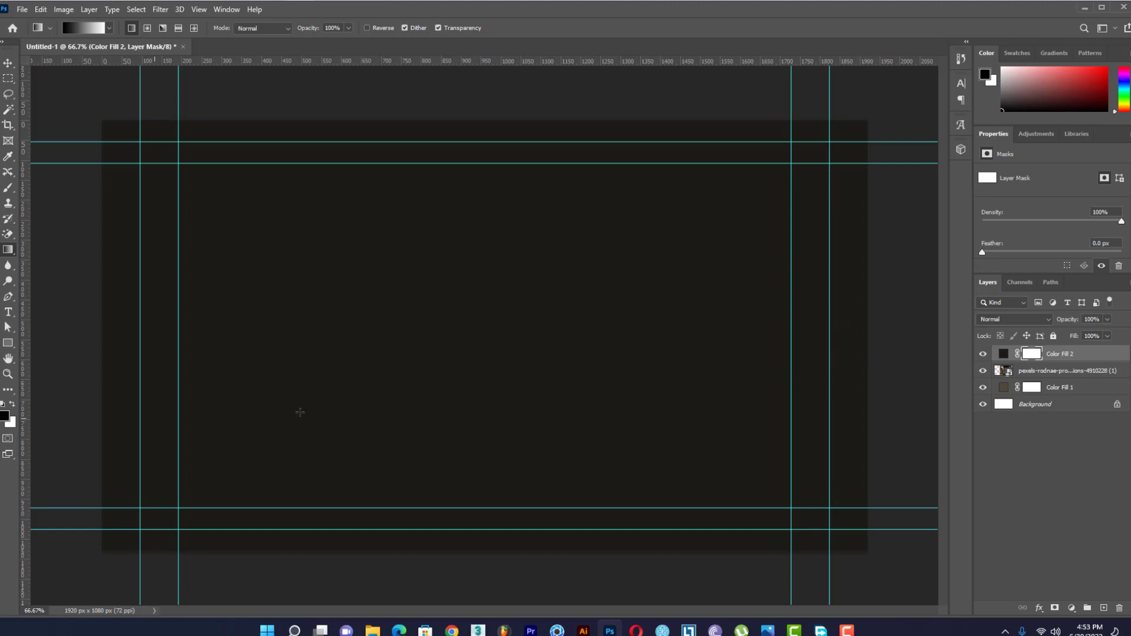
drag(887, 335, 377, 330)
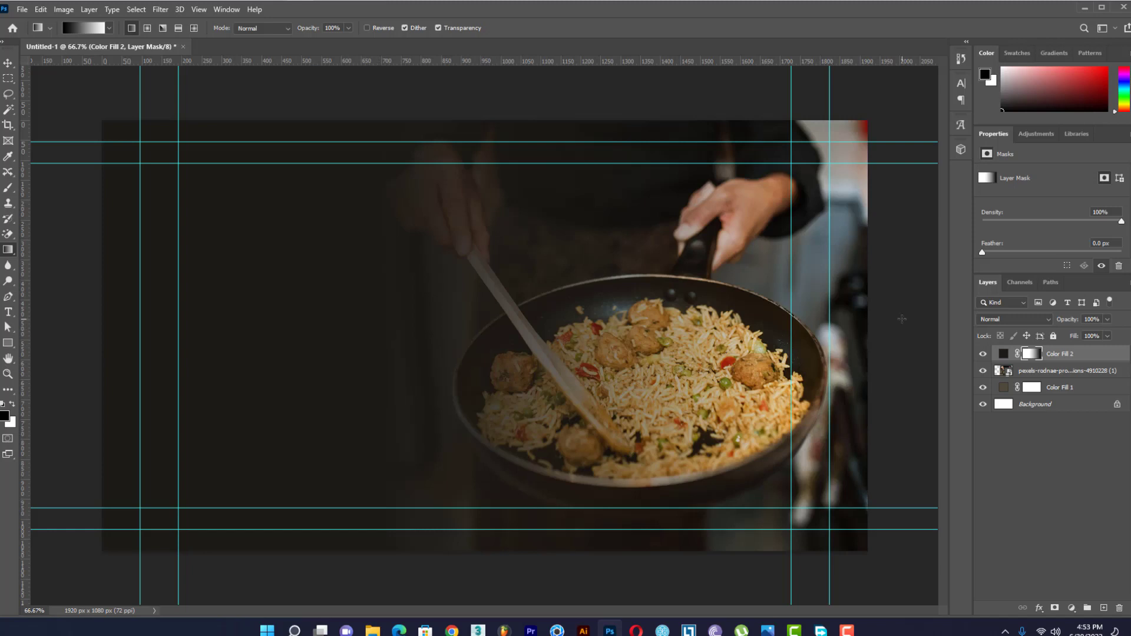
drag(864, 328, 284, 330)
drag(611, 346, 287, 328)
drag(637, 339, 319, 298)
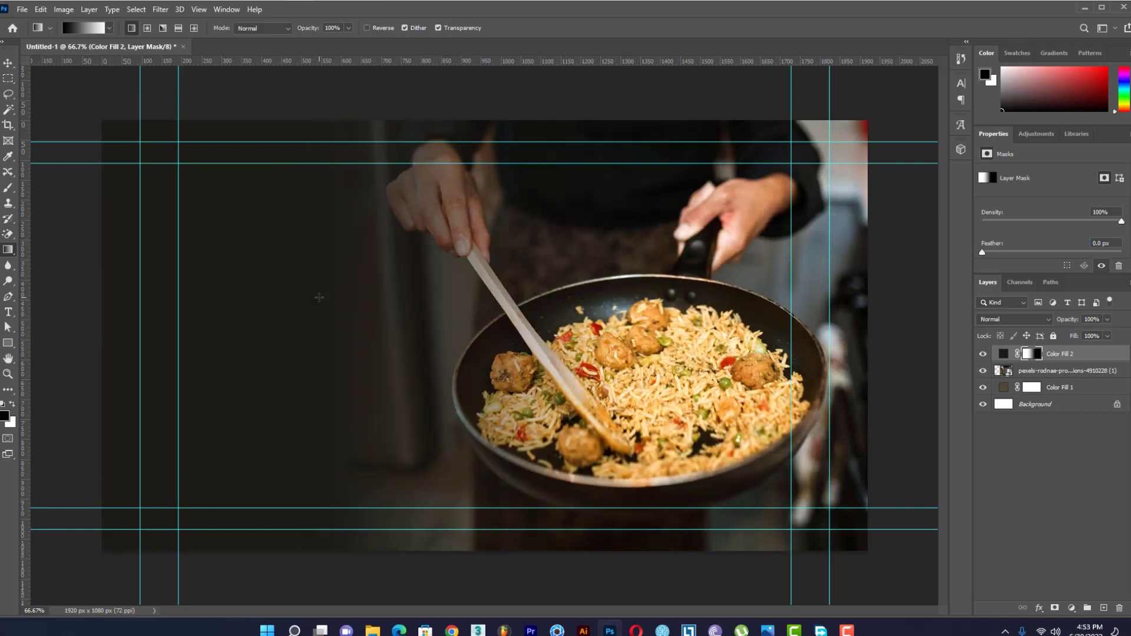
drag(575, 315, 339, 318)
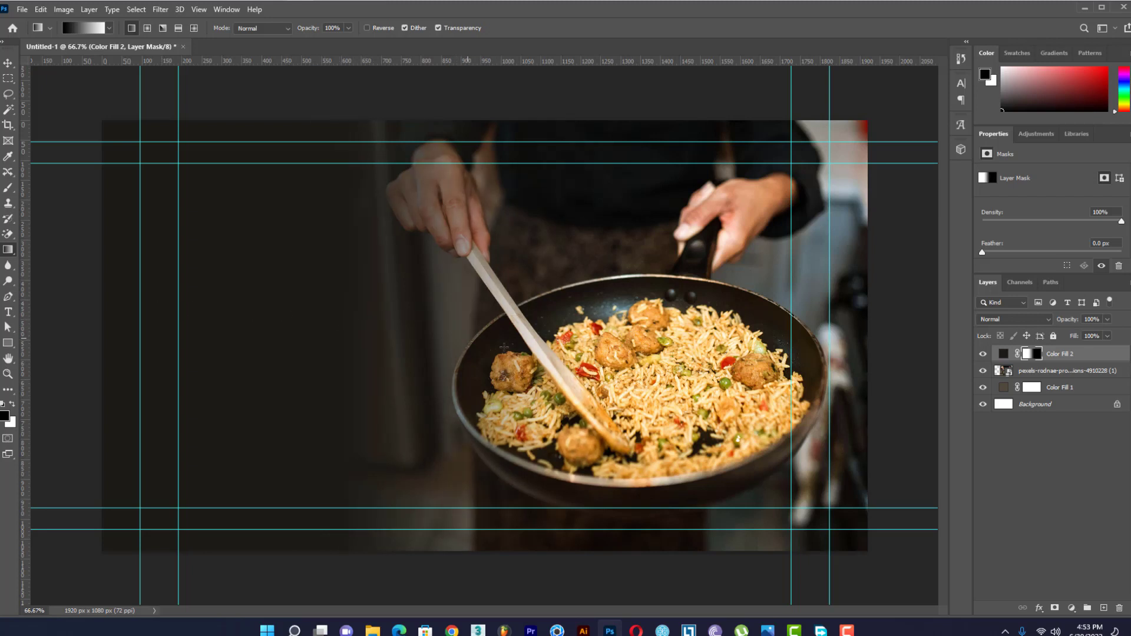
Step: Add the two-line title "KUPIKA" / "PILAU" in white Poppins Black Italic at 205 pt, starting at the inner left guide
click(9, 63)
click(9, 313)
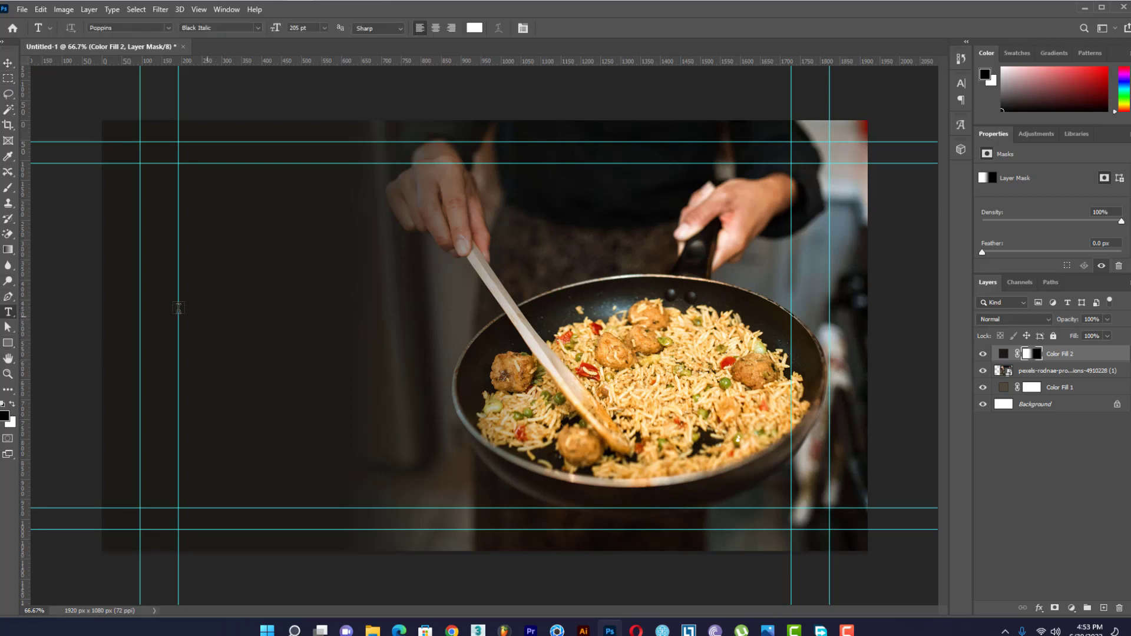
click(179, 292)
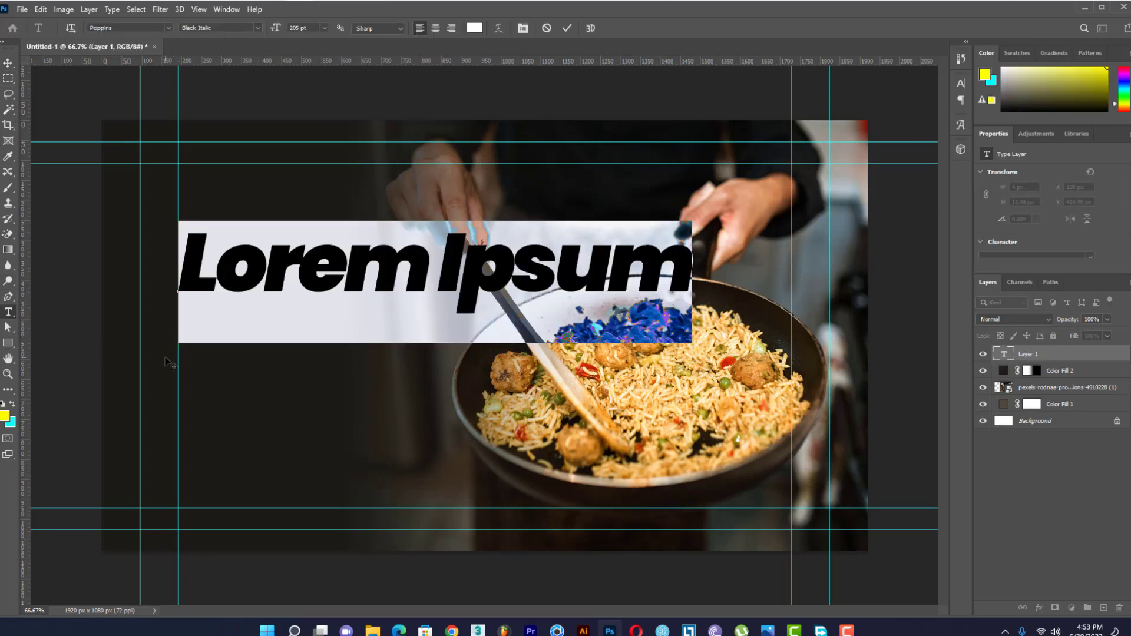
text(ku)
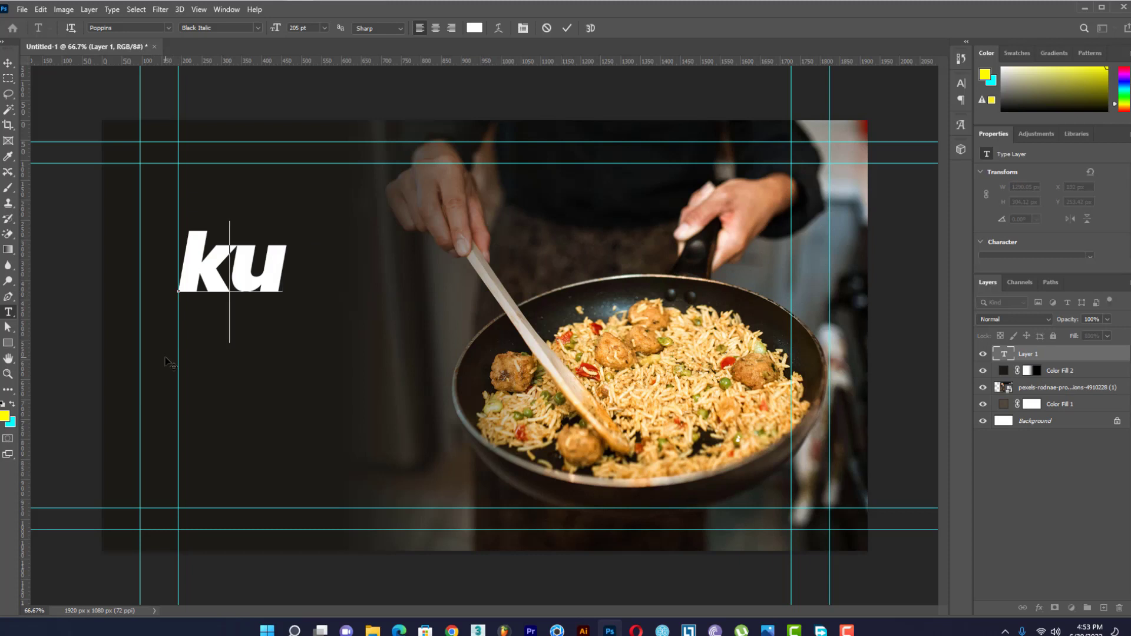
key(BackSpace)
key(BackSpace)
text(KUPIKA)
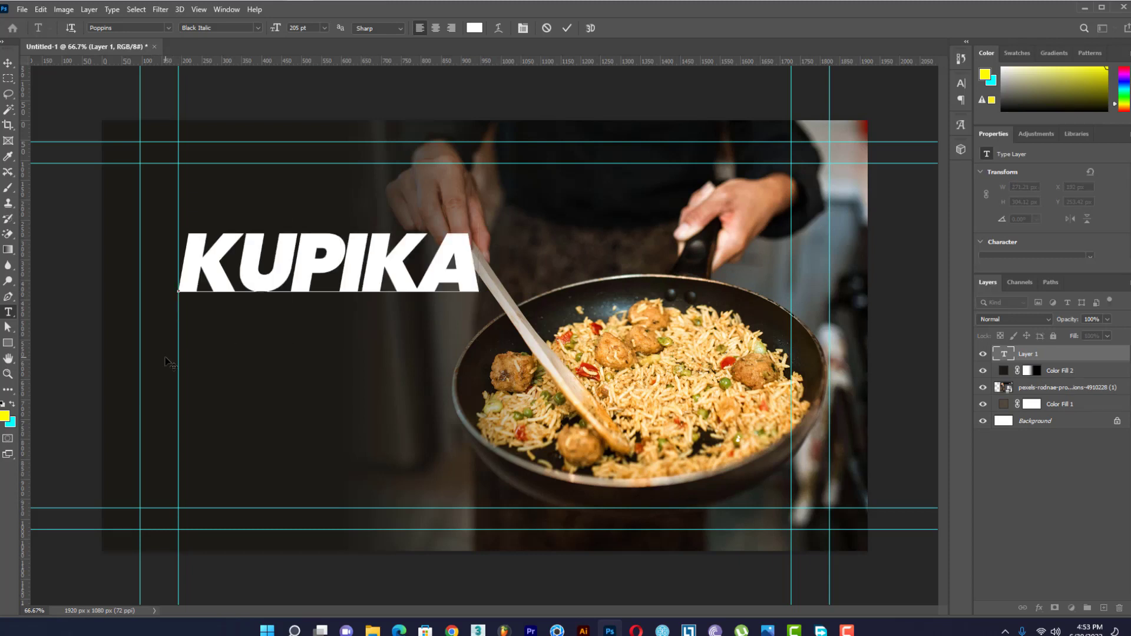
key(Return)
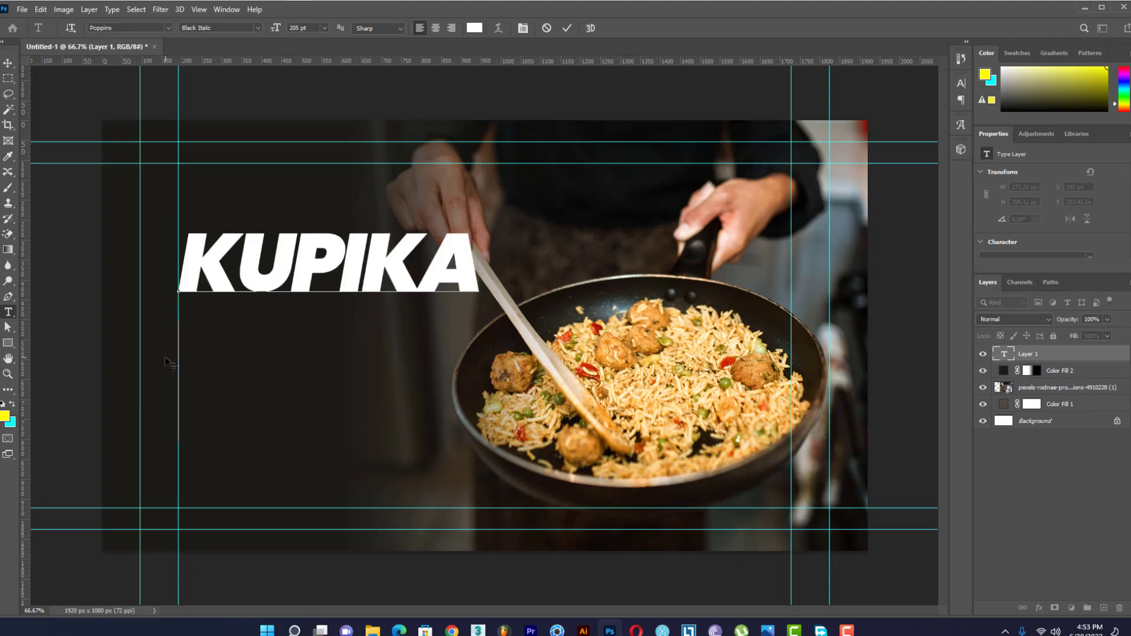
text(PILA)
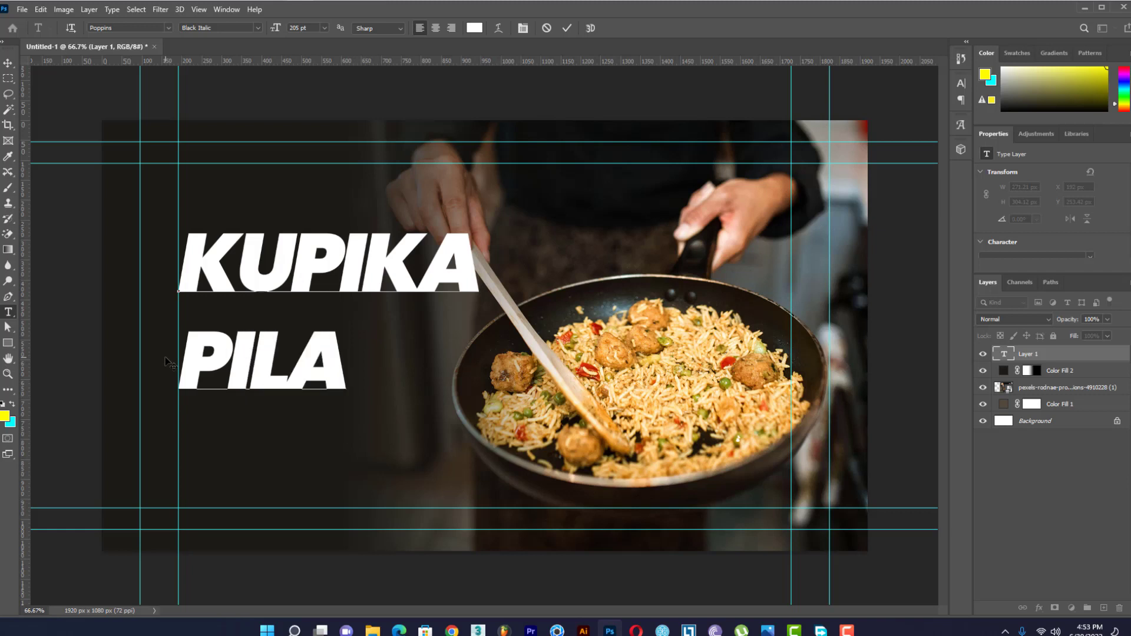
text(U)
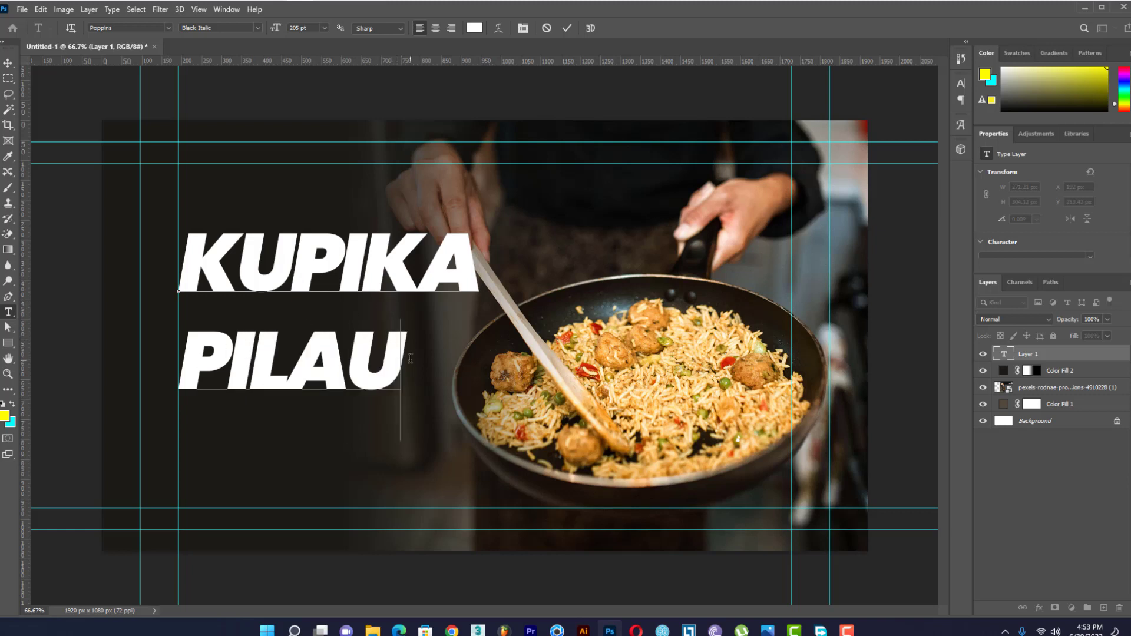
Step: Set the word PILAU to 293 pt with 291 pt leading and commit the text
drag(410, 357, 69, 342)
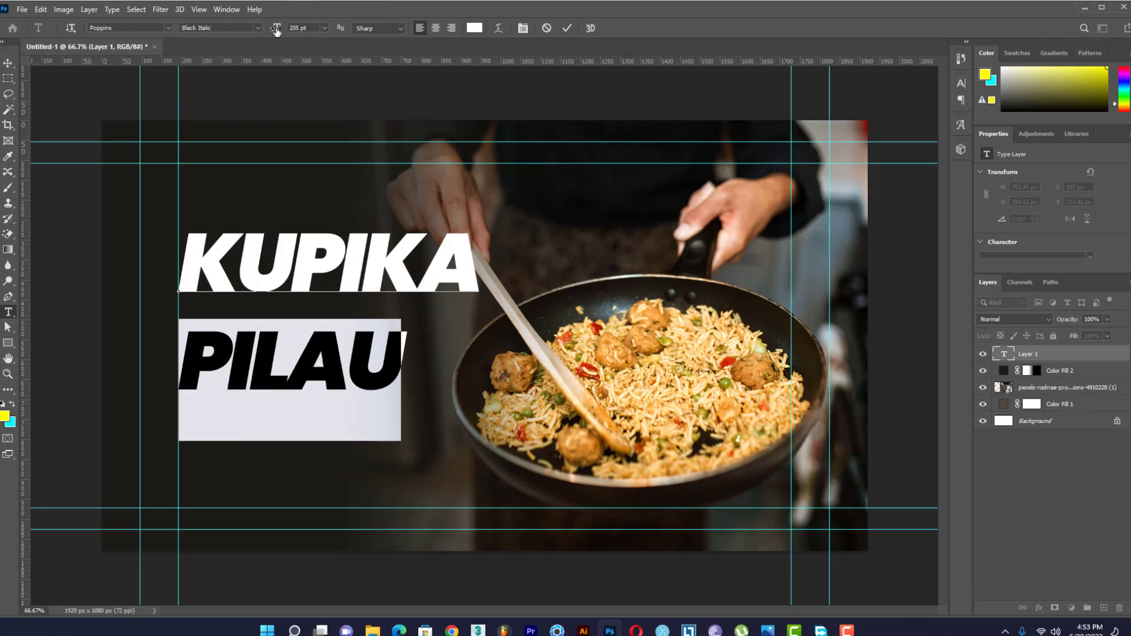
drag(276, 29, 330, 28)
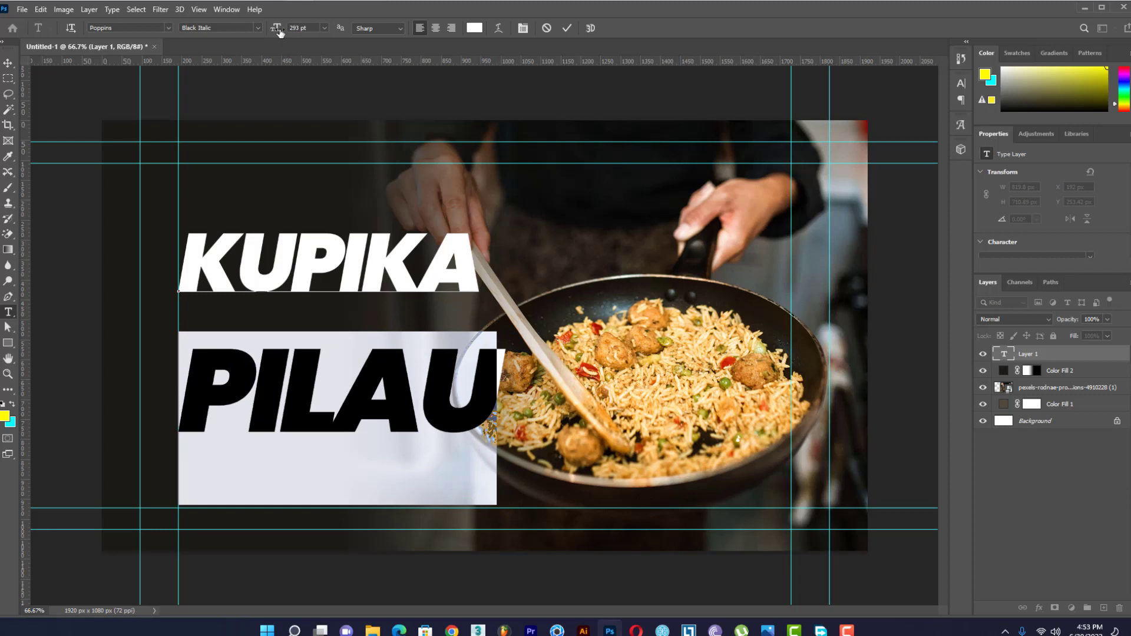
click(522, 28)
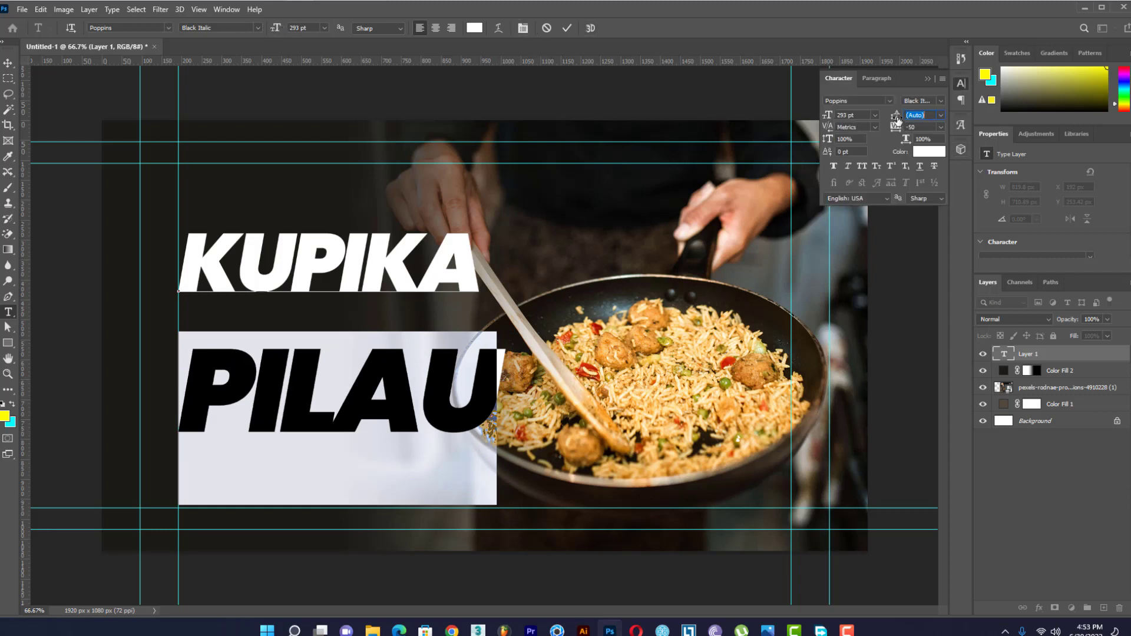
drag(896, 115, 860, 118)
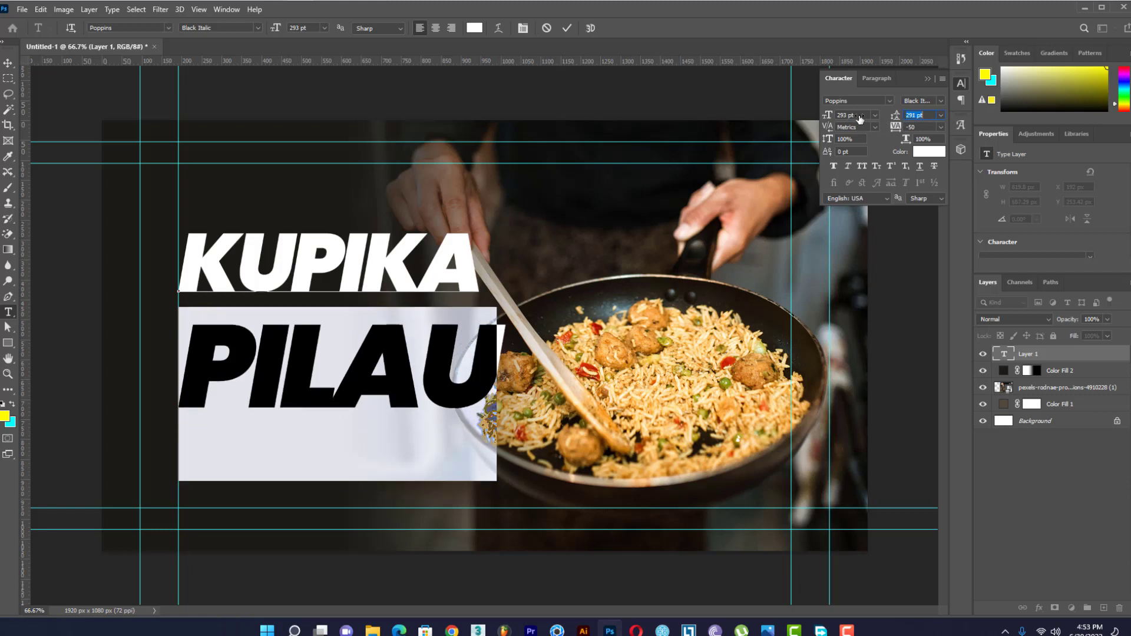
click(567, 27)
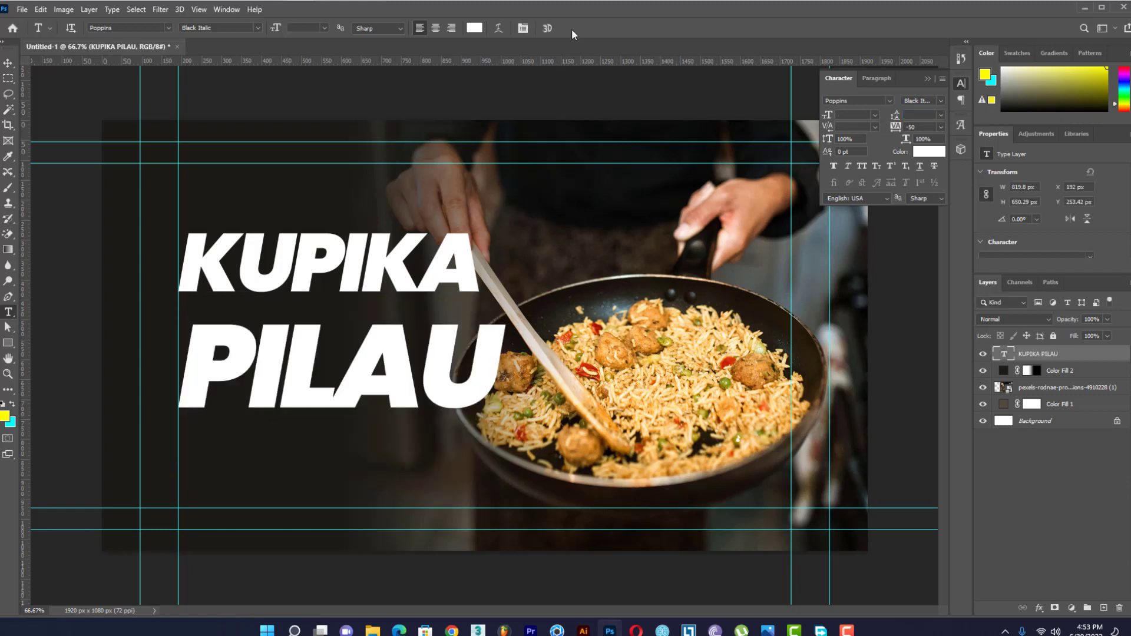
Step: Move the title to start near the outer left guide, X 75 px, and shift the pan photo up and slightly right, clear of the lettering
click(8, 64)
drag(388, 282, 338, 285)
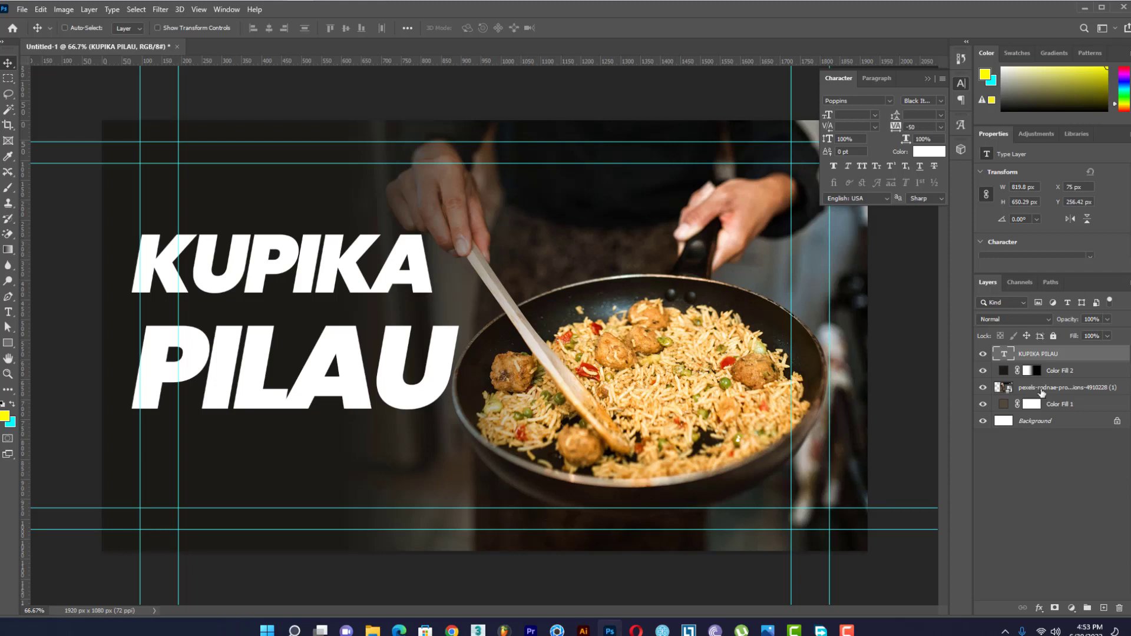
click(1043, 389)
drag(621, 386, 626, 345)
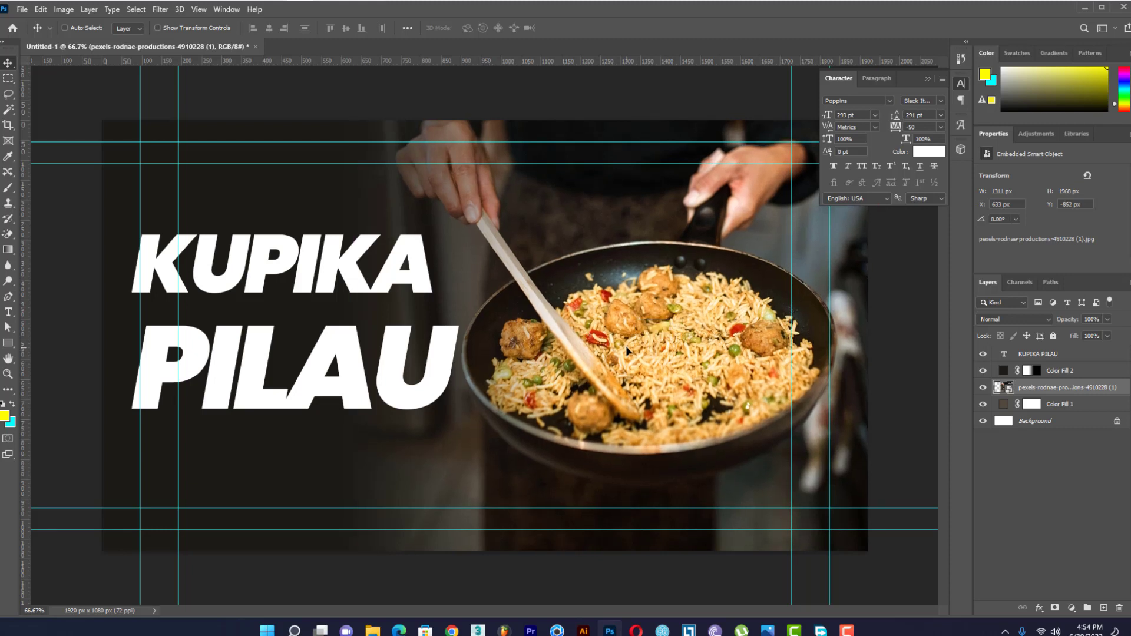
click(928, 79)
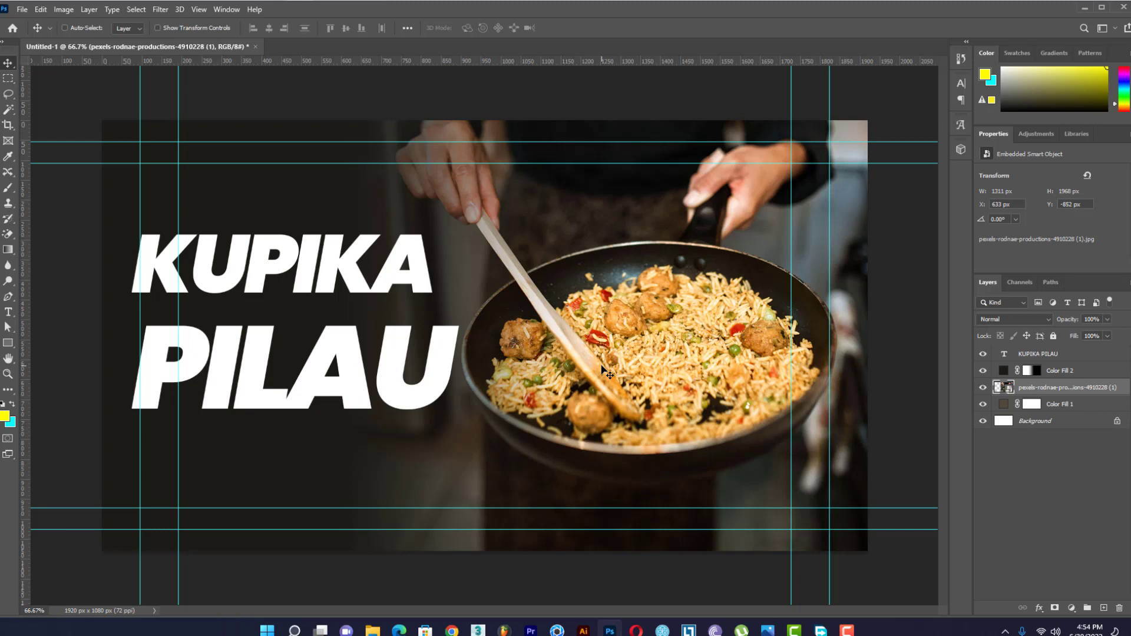
Step: Try placing the title over the pan of rice, and undo the move
click(1043, 354)
drag(301, 317, 572, 336)
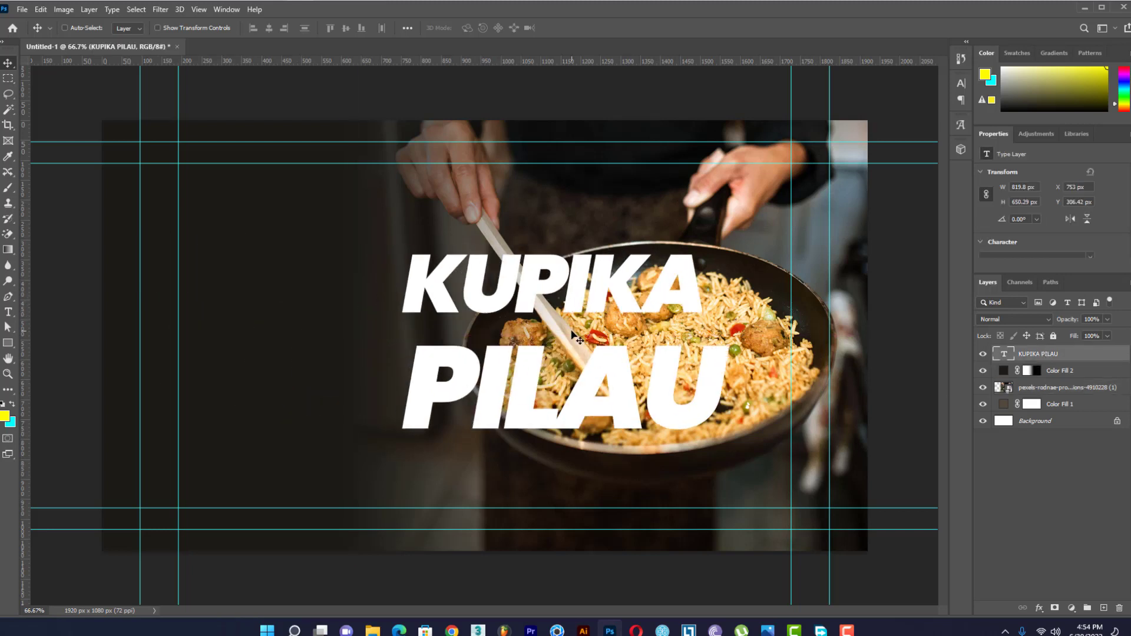
click(40, 9)
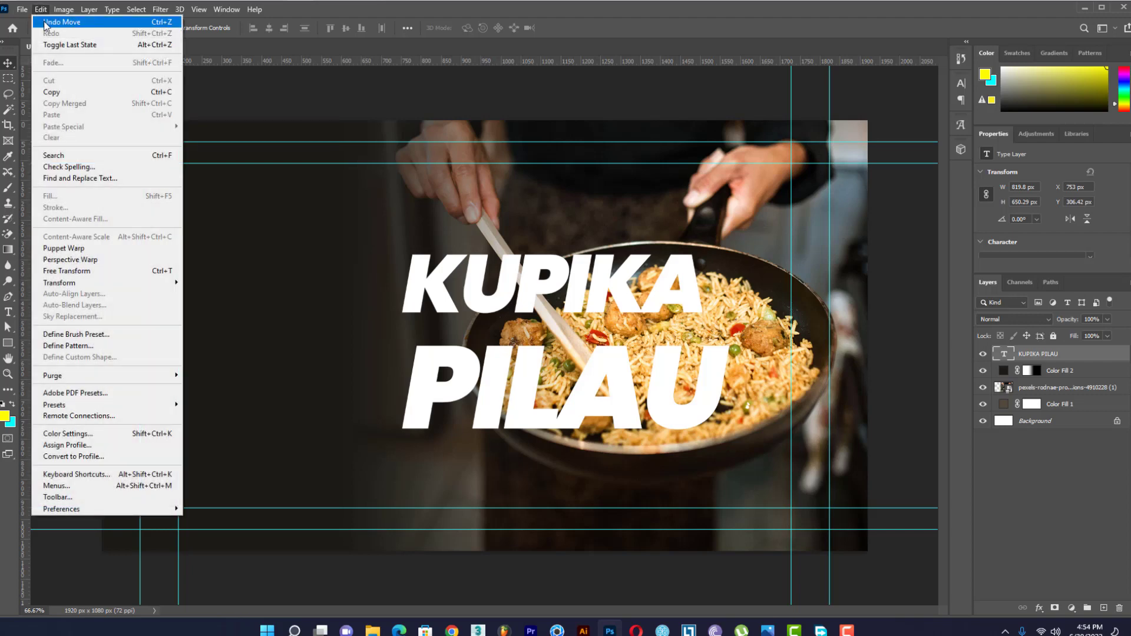
click(62, 23)
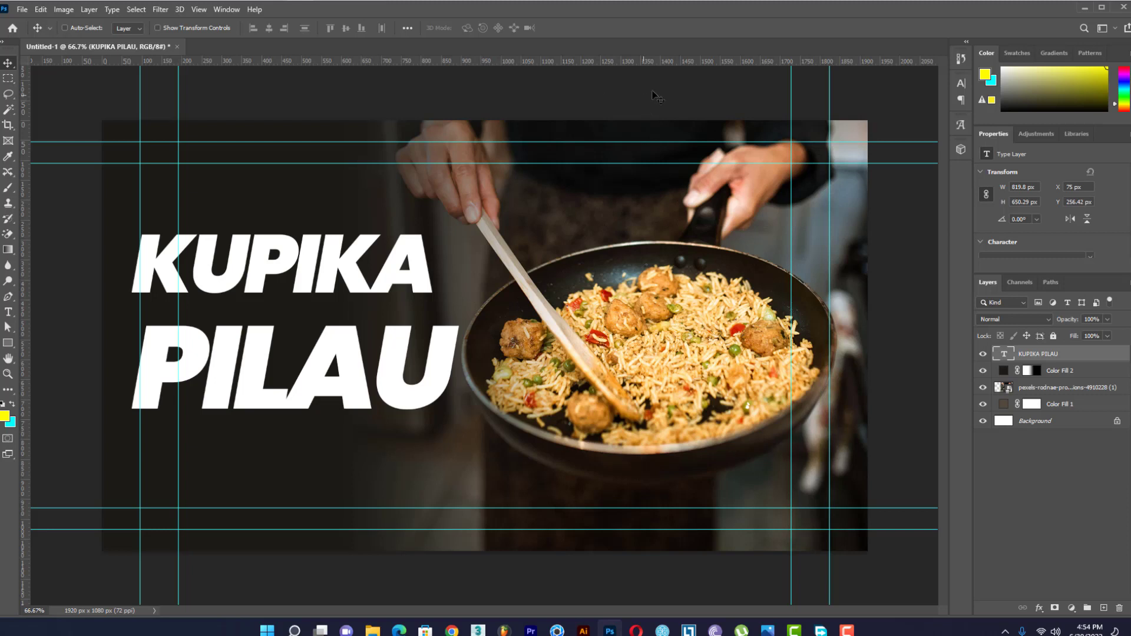
Step: Try the entire KUPIKA PILAU title in the Bebas Neue Regular font
double_click(1004, 354)
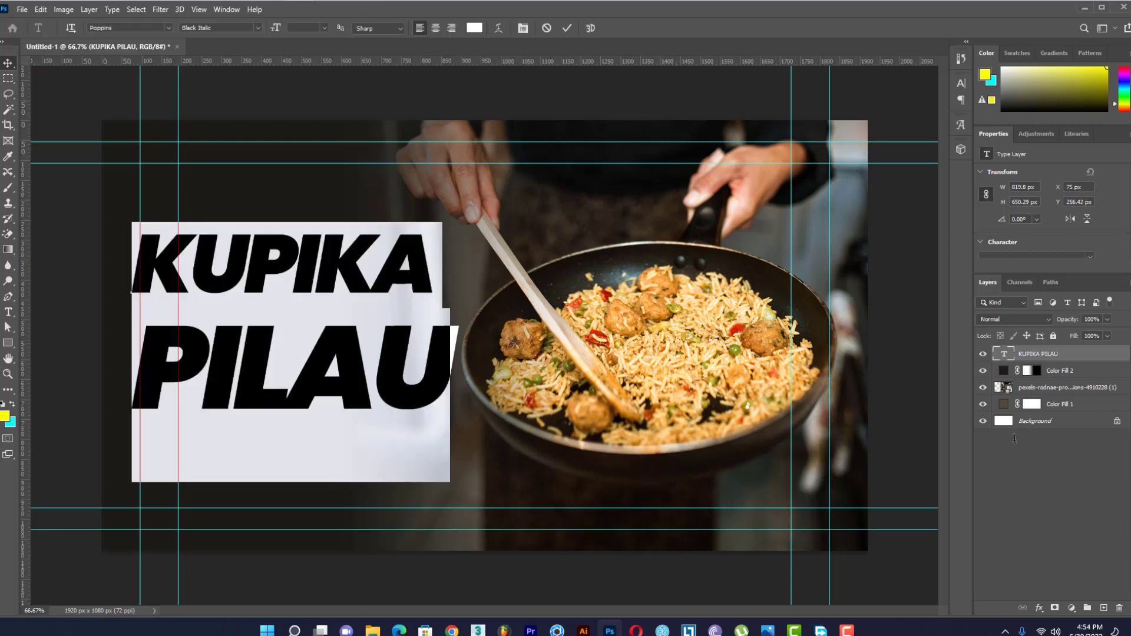
click(167, 26)
click(166, 25)
click(166, 25)
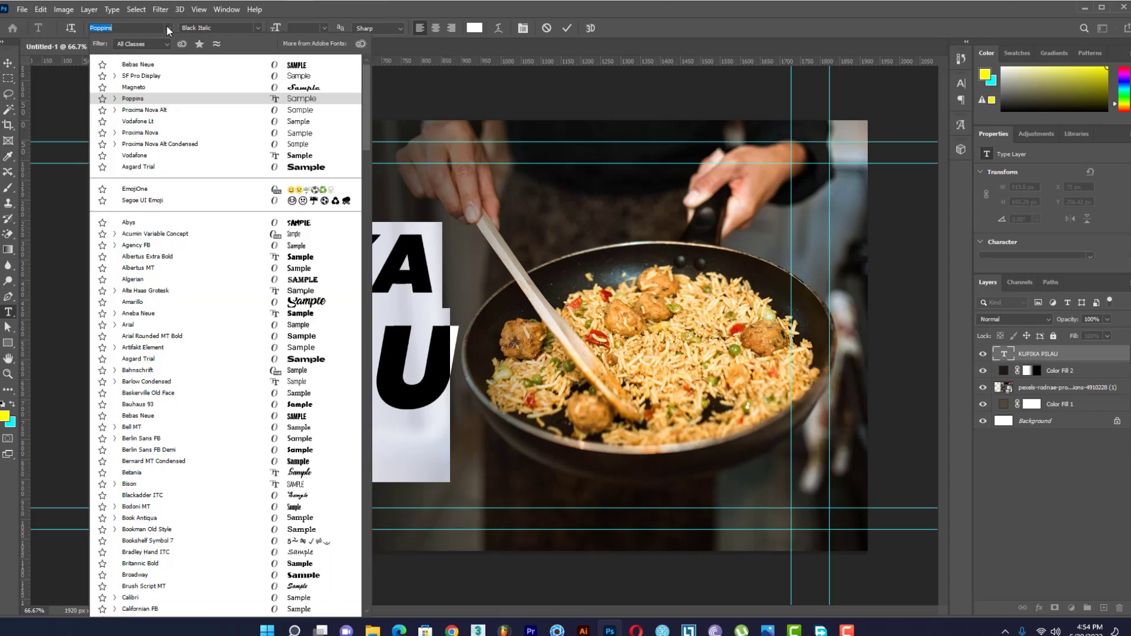
click(166, 25)
click(257, 27)
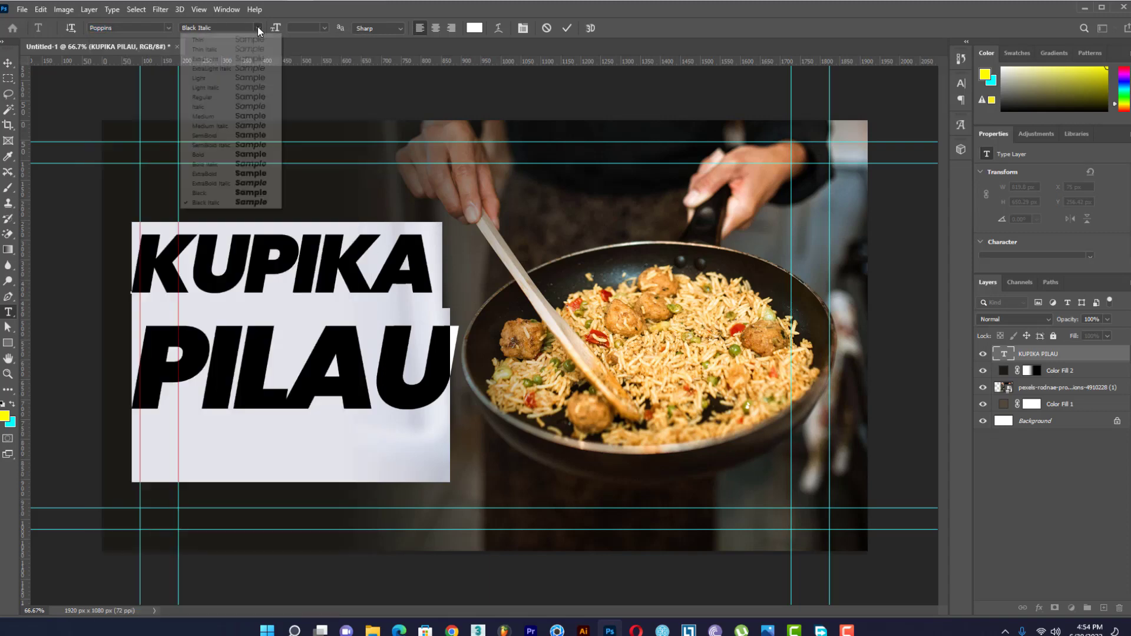
click(214, 203)
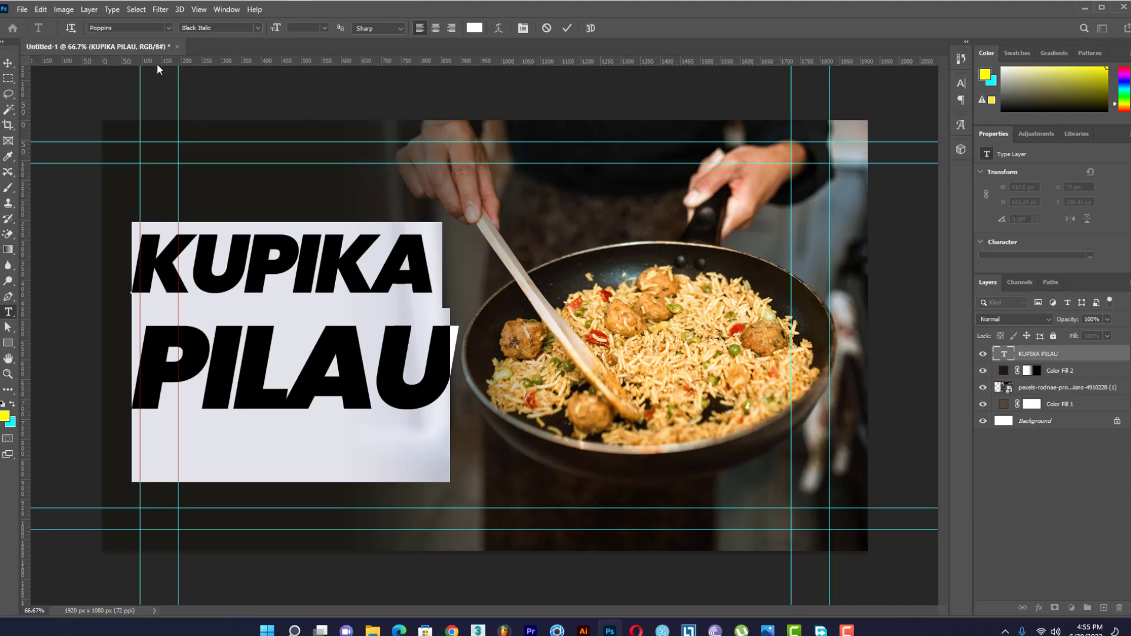
click(165, 27)
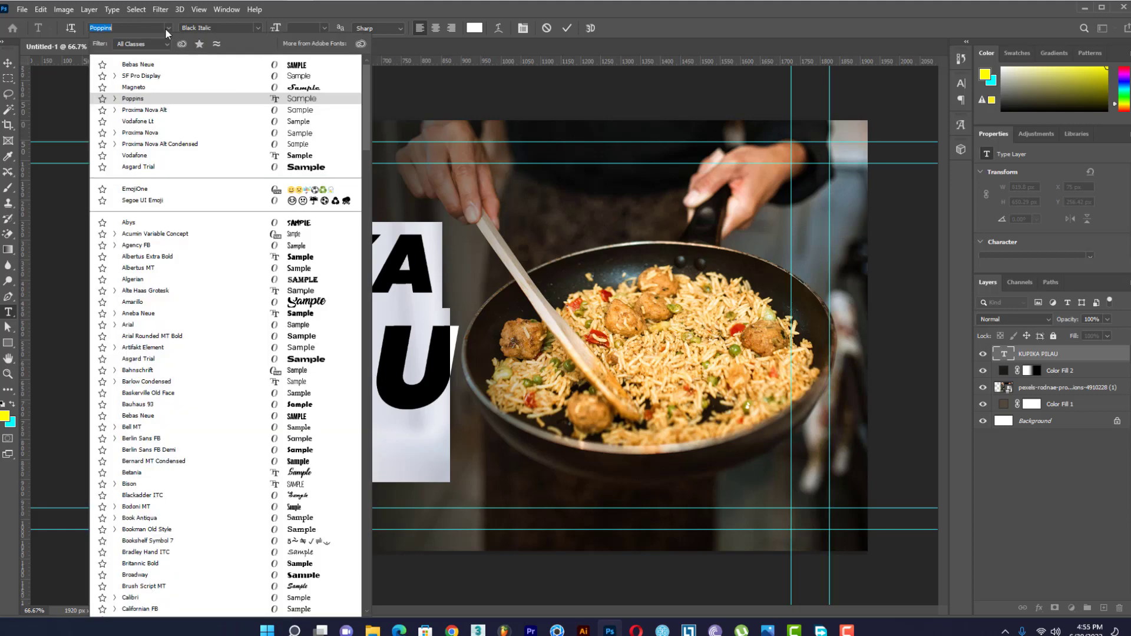
click(157, 65)
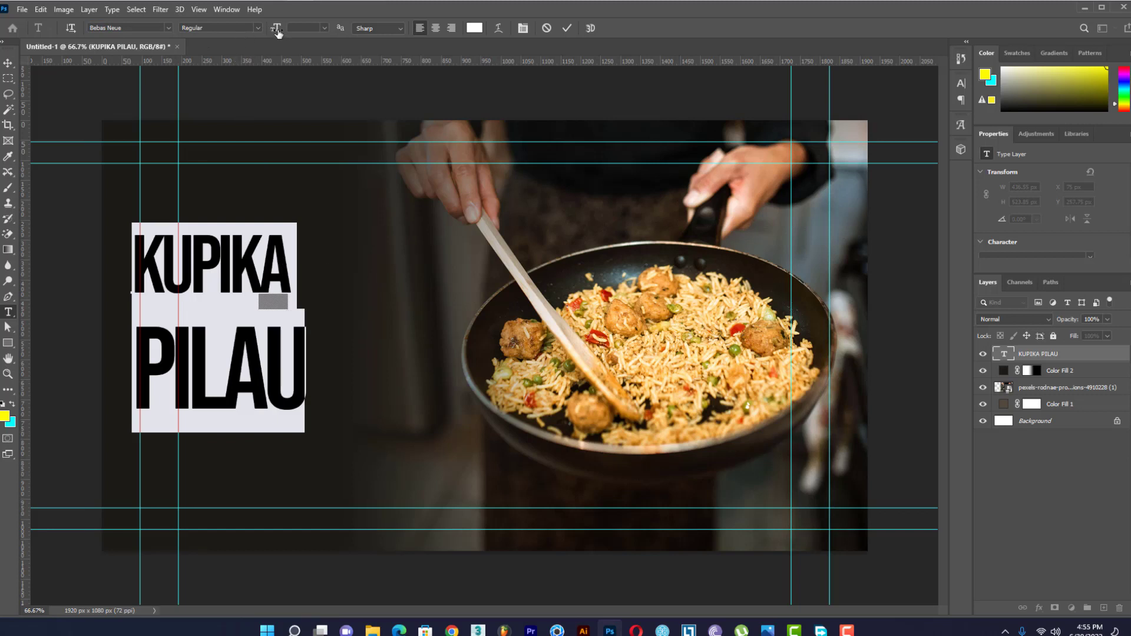
Step: Scale the title up proportionally to about 177% so it fills the dark area beside the pan, and commit the transform
click(8, 62)
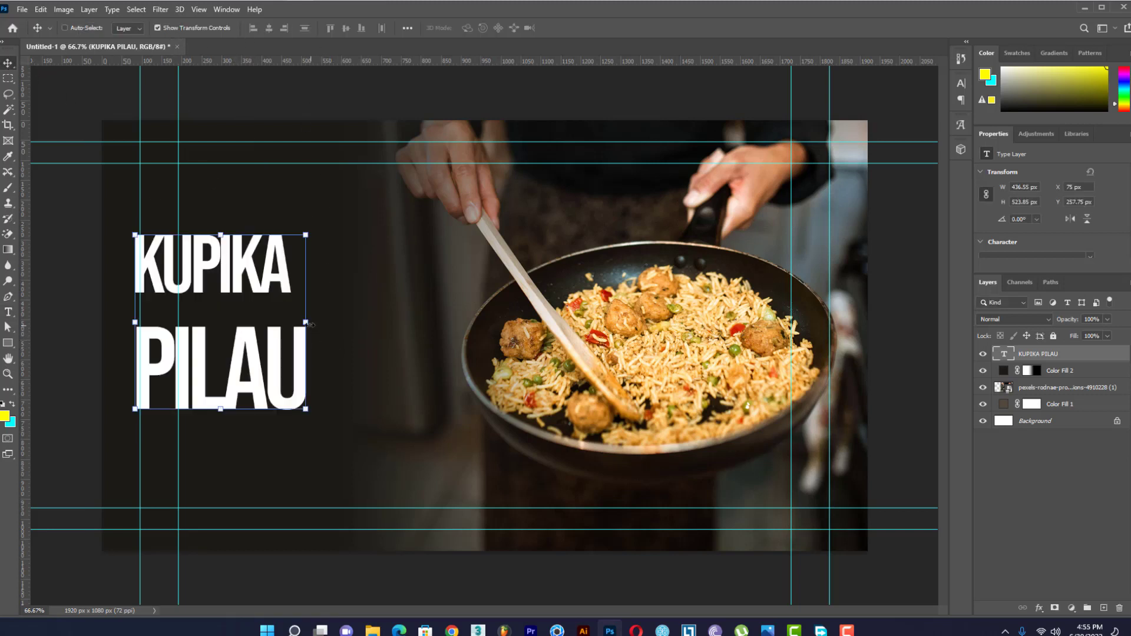
drag(305, 322, 442, 347)
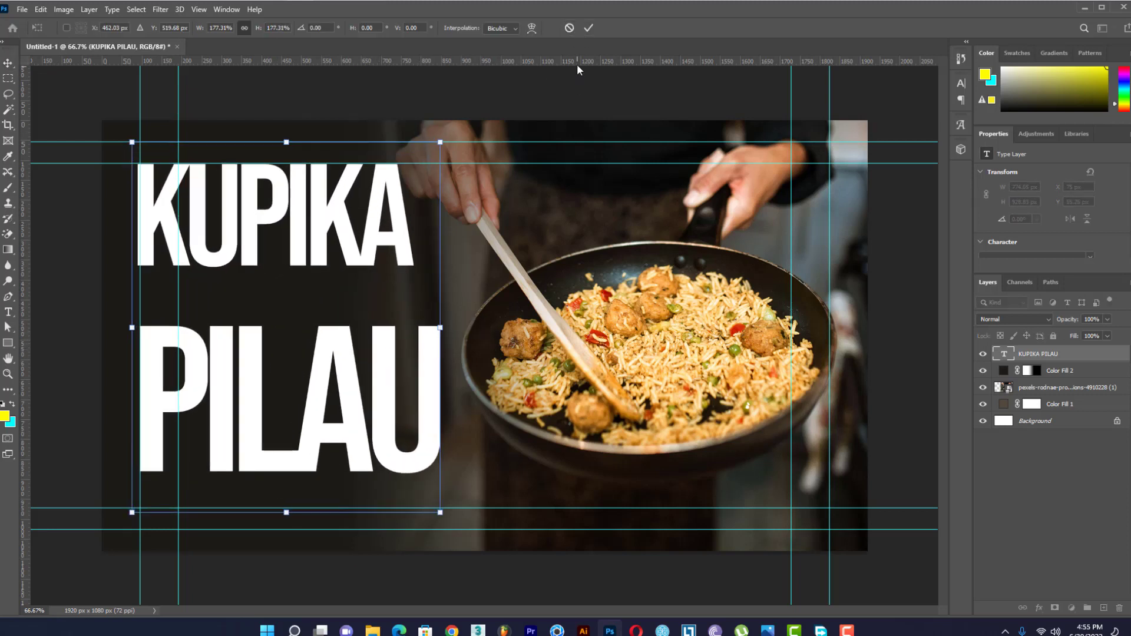
click(588, 28)
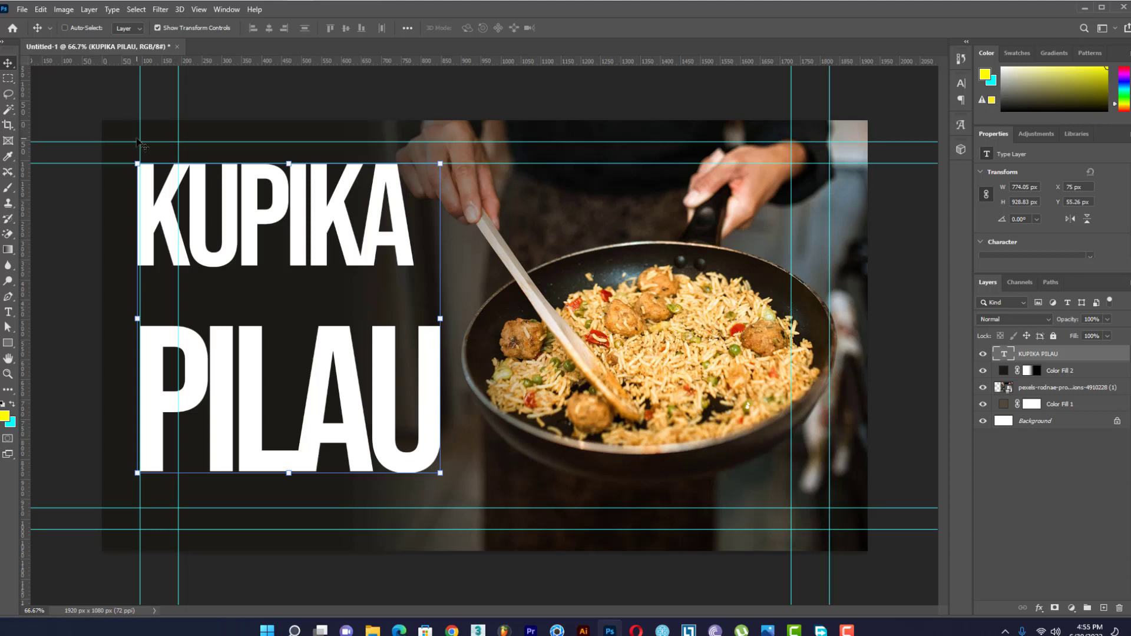
Step: Undo the title's enlargement and its font change, and deselect the text layer
click(40, 9)
click(45, 22)
click(40, 10)
click(45, 22)
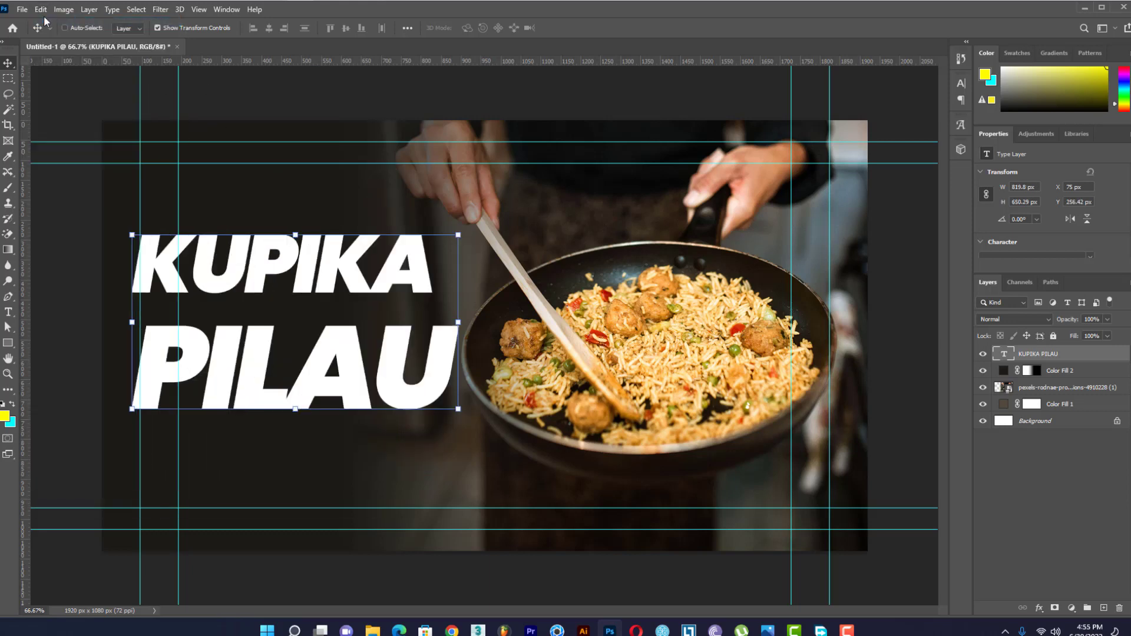
click(1071, 493)
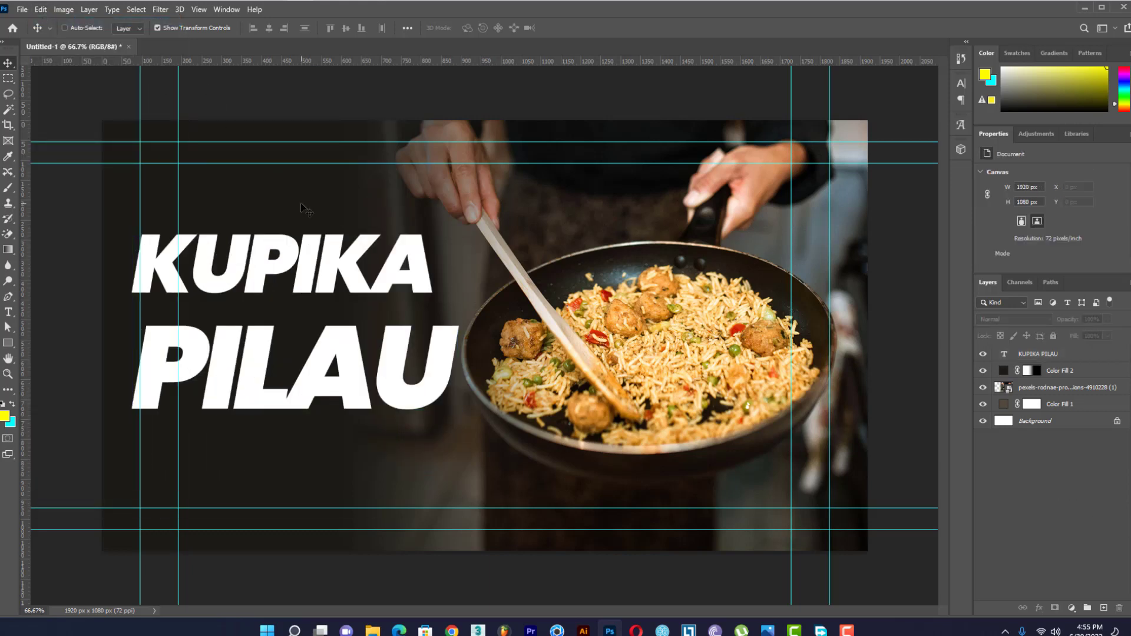